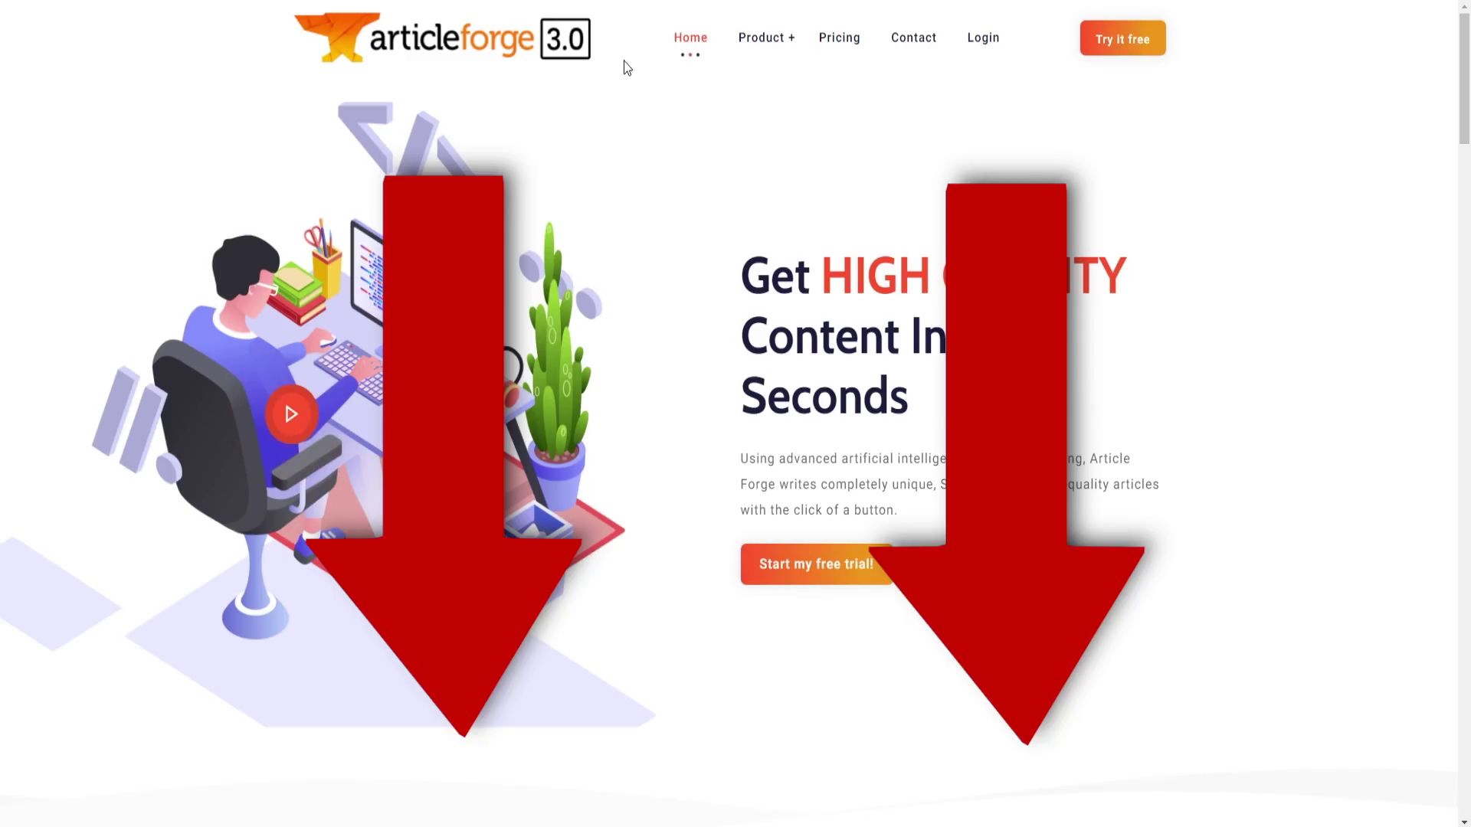
Jump to the pricing section, switch plans to monthly billing and highlight the Unlimited plan's price.
{"action": "scroll", "coordinate": [753, 284], "scroll_direction": "down", "scroll_amount": 1}
{"action": "scroll", "coordinate": [752, 284], "scroll_direction": "down", "scroll_amount": 2}
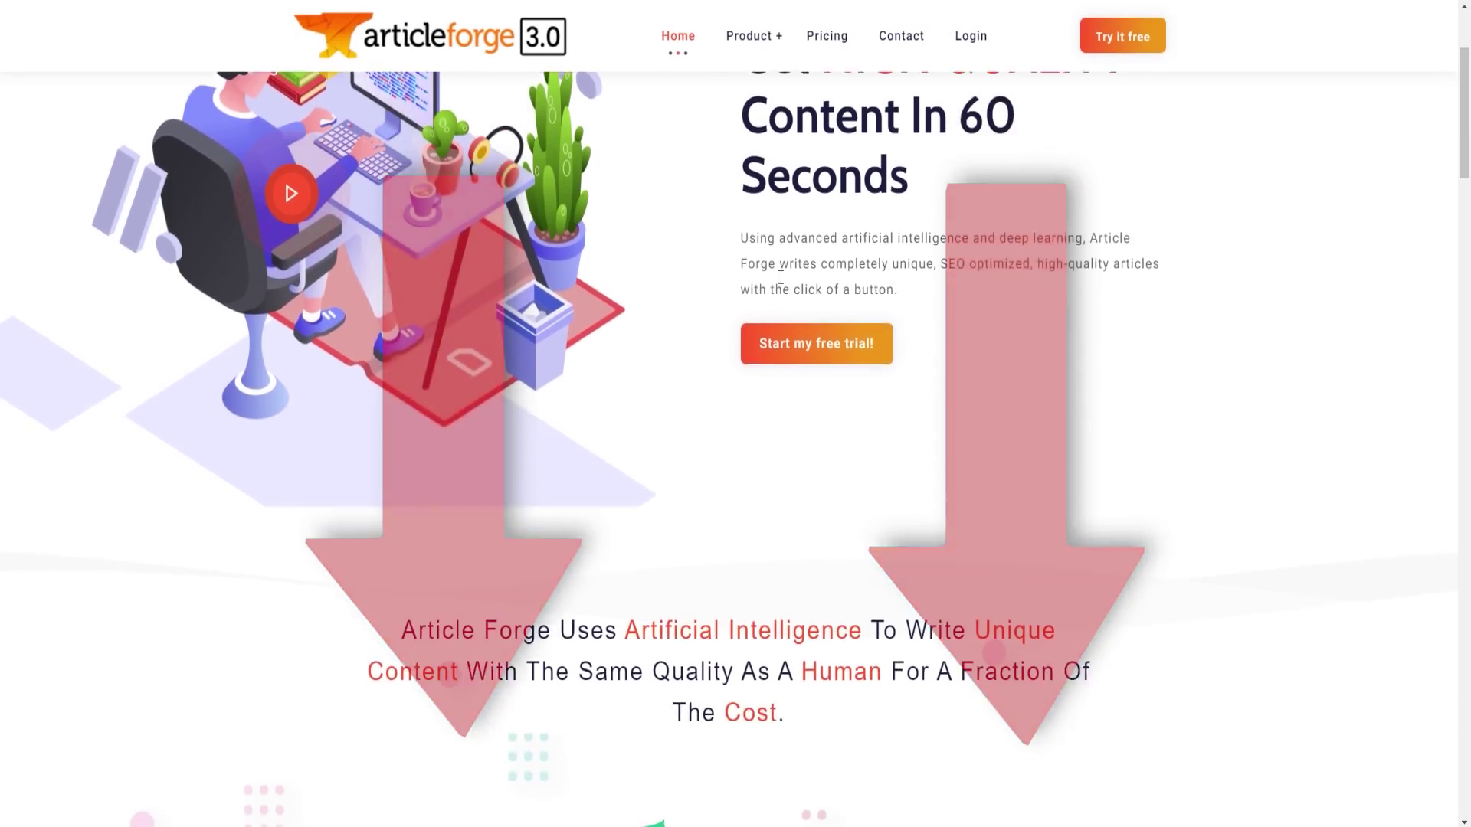
{"action": "left_click", "coordinate": [819, 305]}
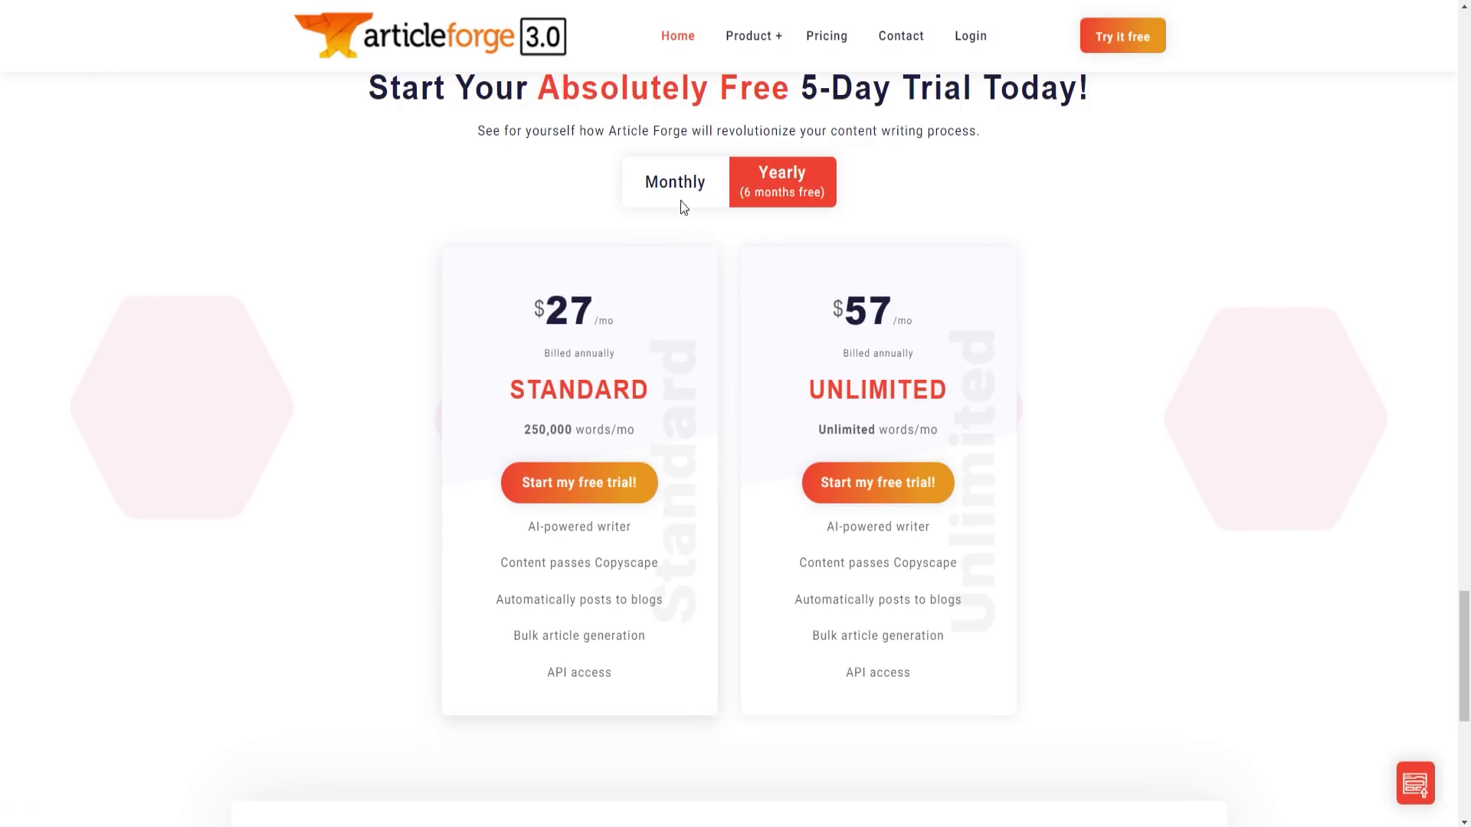
{"action": "left_click", "coordinate": [704, 192]}
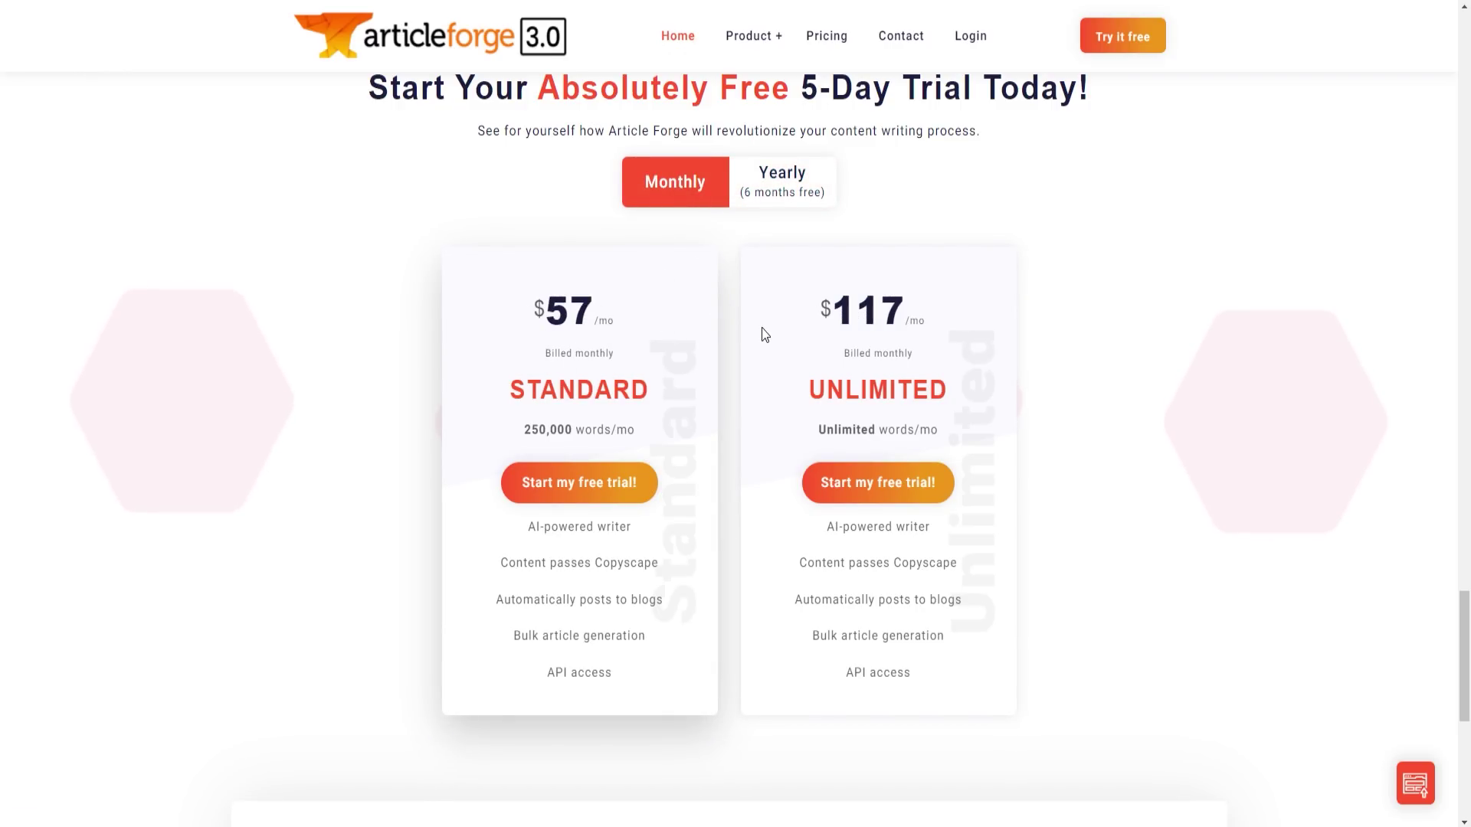
{"action": "left_click_drag", "start_coordinate": [830, 311], "coordinate": [948, 304]}
Browse the rest of the pricing page, then return to the welcome dashboard with its Pro Tips.
{"action": "scroll", "coordinate": [816, 365], "scroll_direction": "down", "scroll_amount": 1}
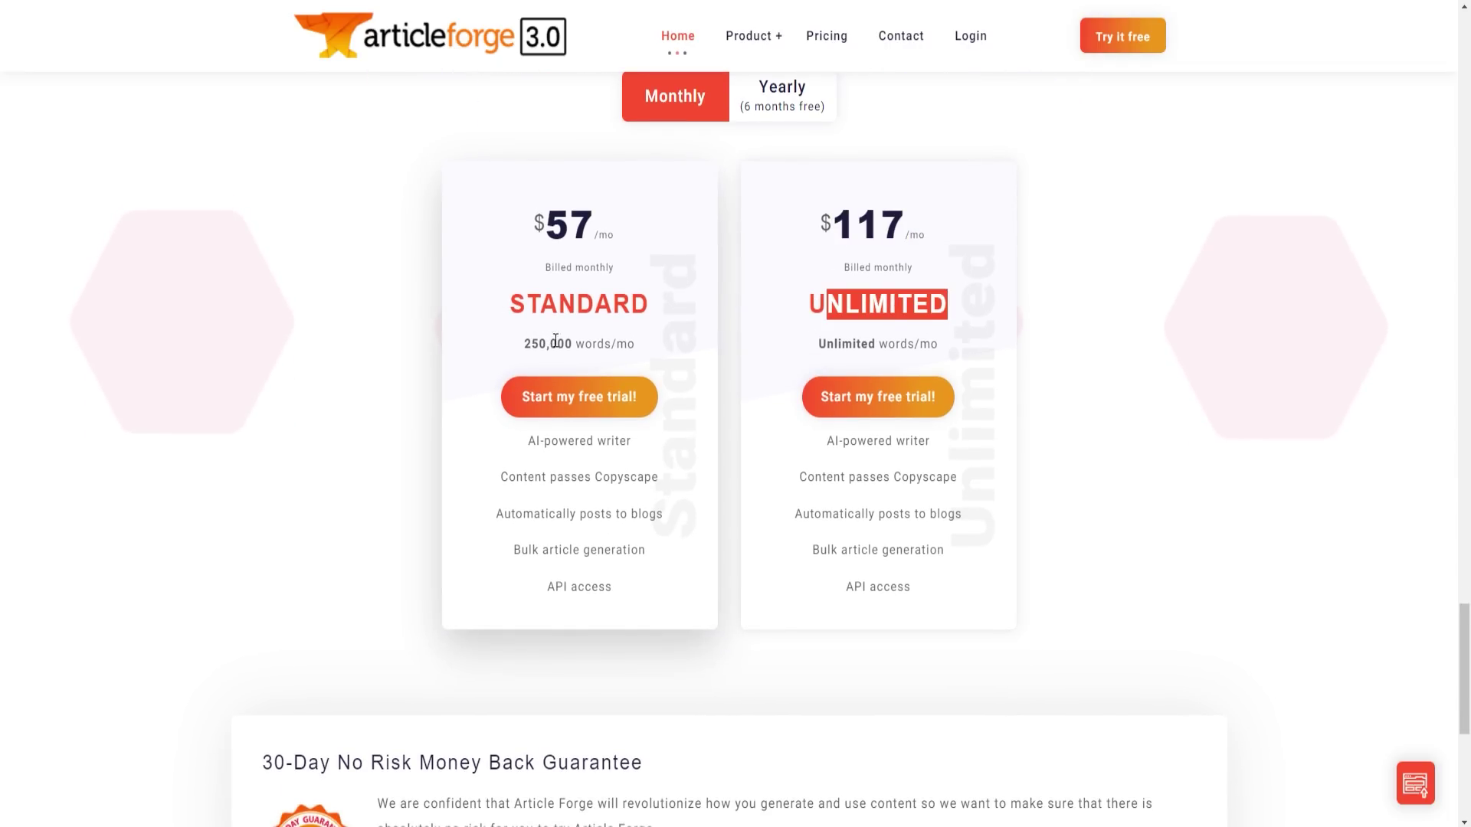
{"action": "left_click_drag", "start_coordinate": [557, 340], "coordinate": [639, 340]}
{"action": "left_click", "coordinate": [617, 320]}
{"action": "scroll", "coordinate": [452, 374], "scroll_direction": "down", "scroll_amount": 1}
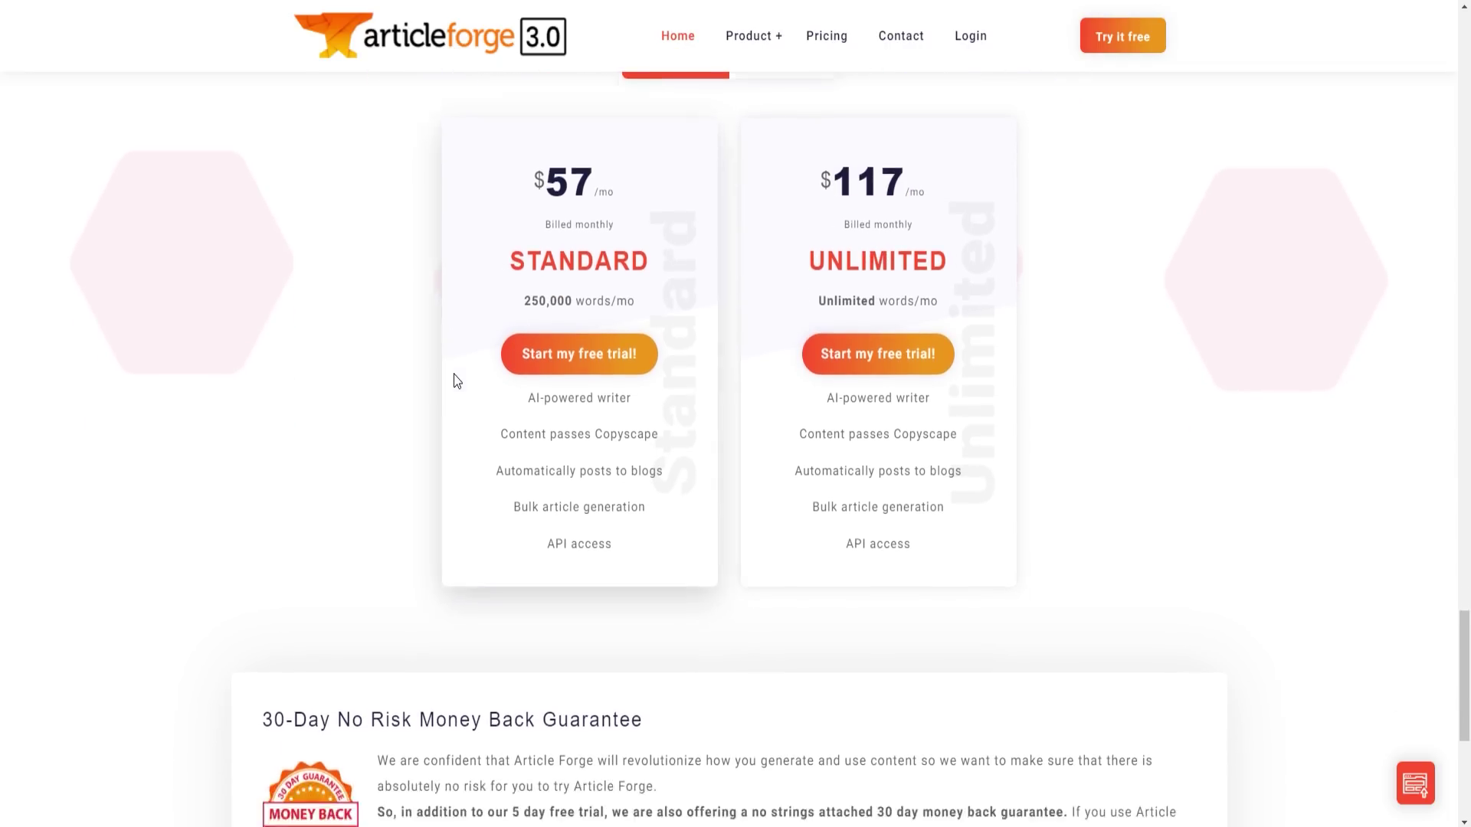
{"action": "scroll", "coordinate": [606, 383], "scroll_direction": "up", "scroll_amount": 2}
{"action": "scroll", "coordinate": [597, 450], "scroll_direction": "down", "scroll_amount": 3}
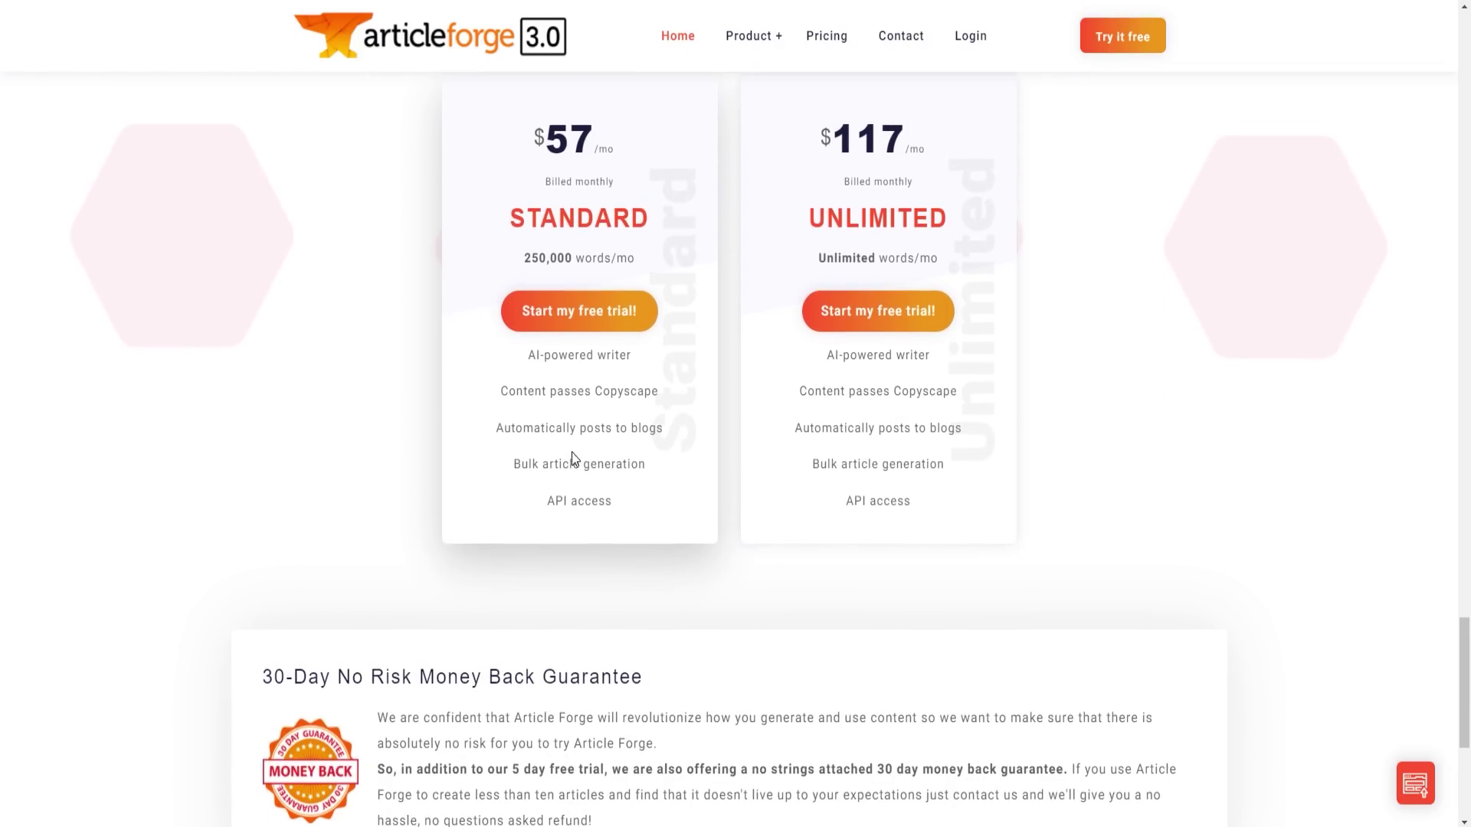
{"action": "scroll", "coordinate": [518, 597], "scroll_direction": "down", "scroll_amount": 8}
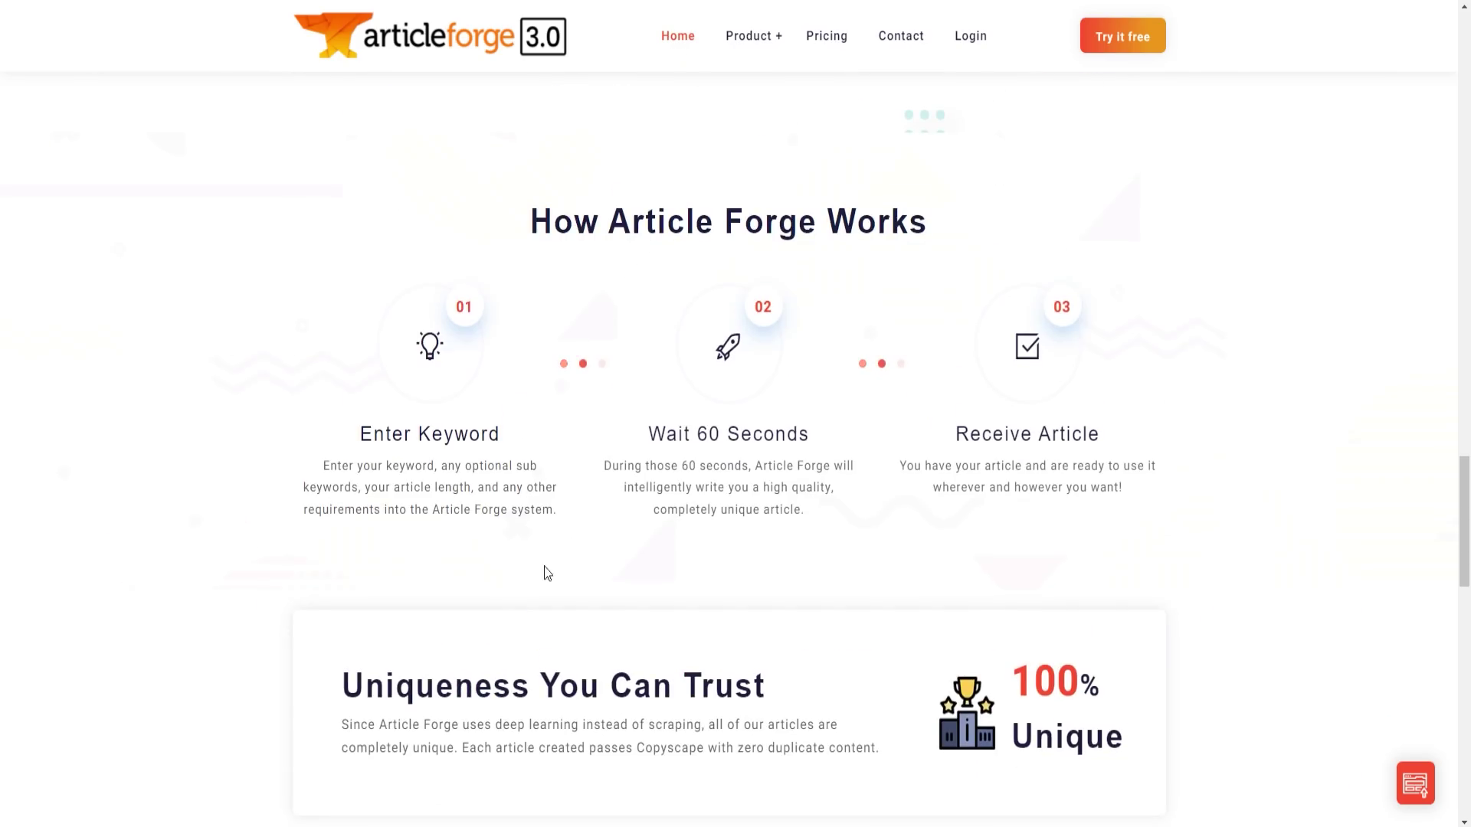
{"action": "scroll", "coordinate": [885, 322], "scroll_direction": "up", "scroll_amount": 5}
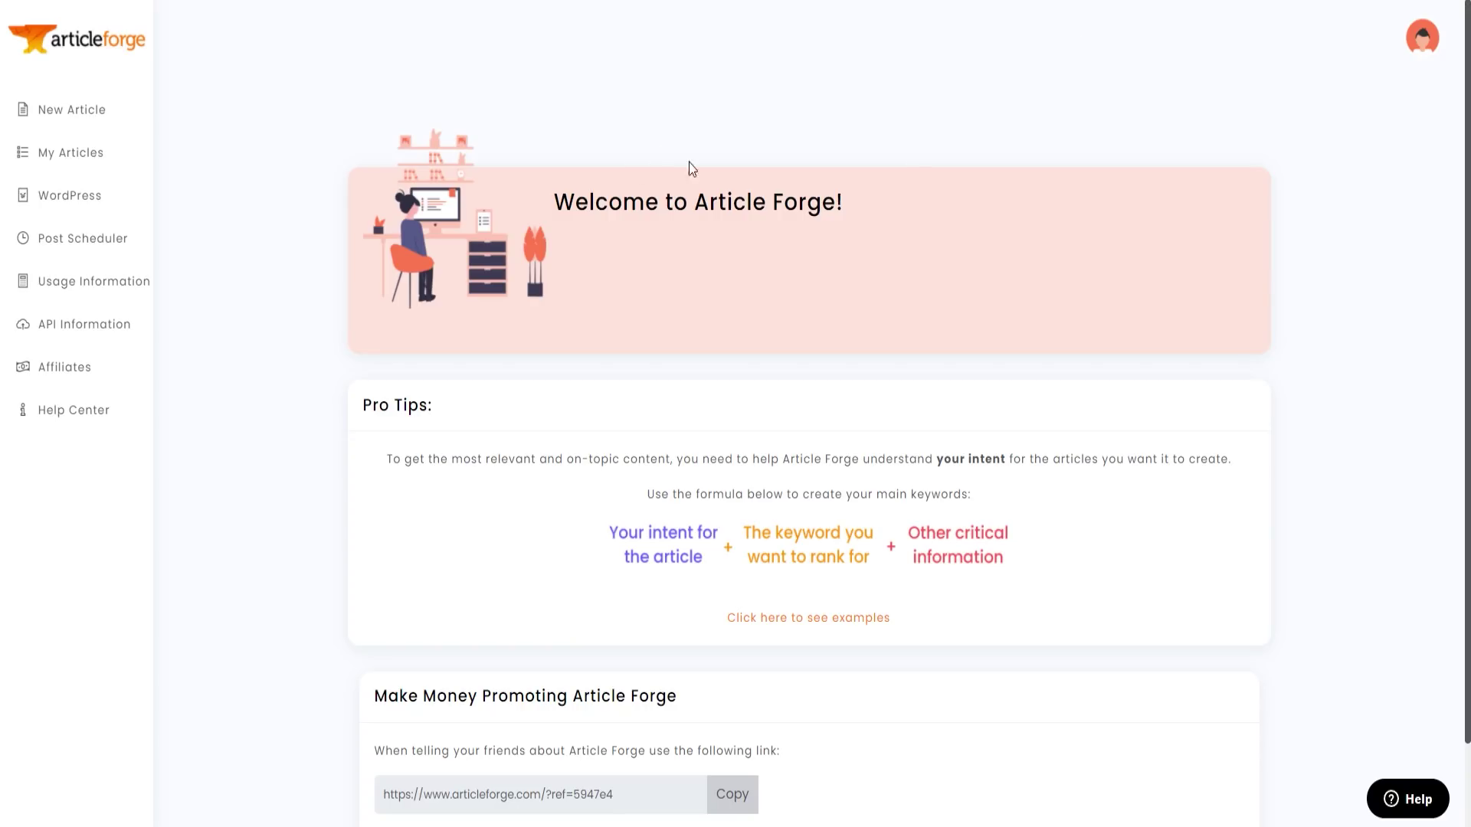
Bring up the Create a New Article form from the New Article sidebar link.
{"action": "left_click", "coordinate": [67, 112]}
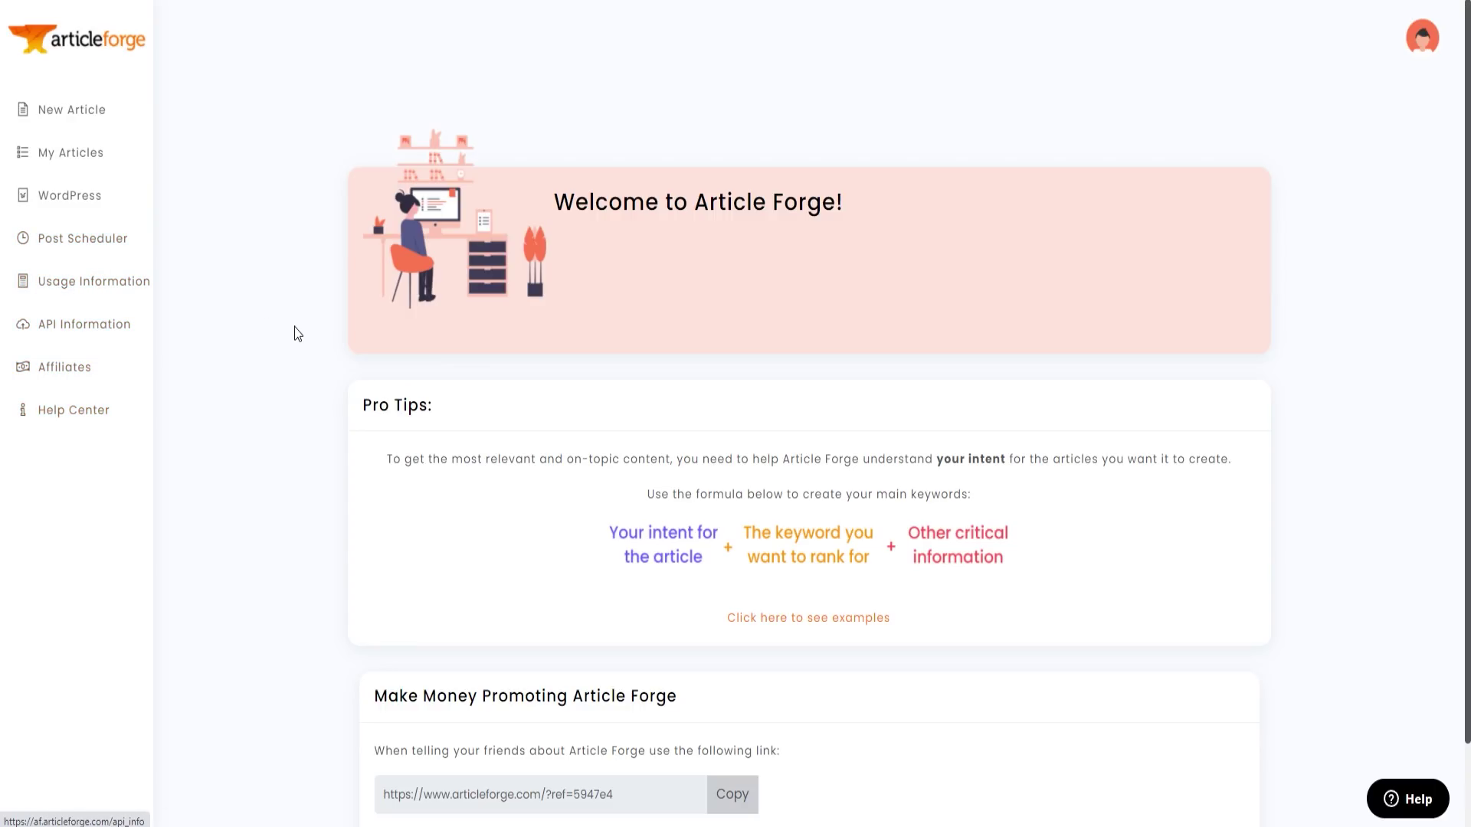
{"action": "left_click", "coordinate": [73, 112]}
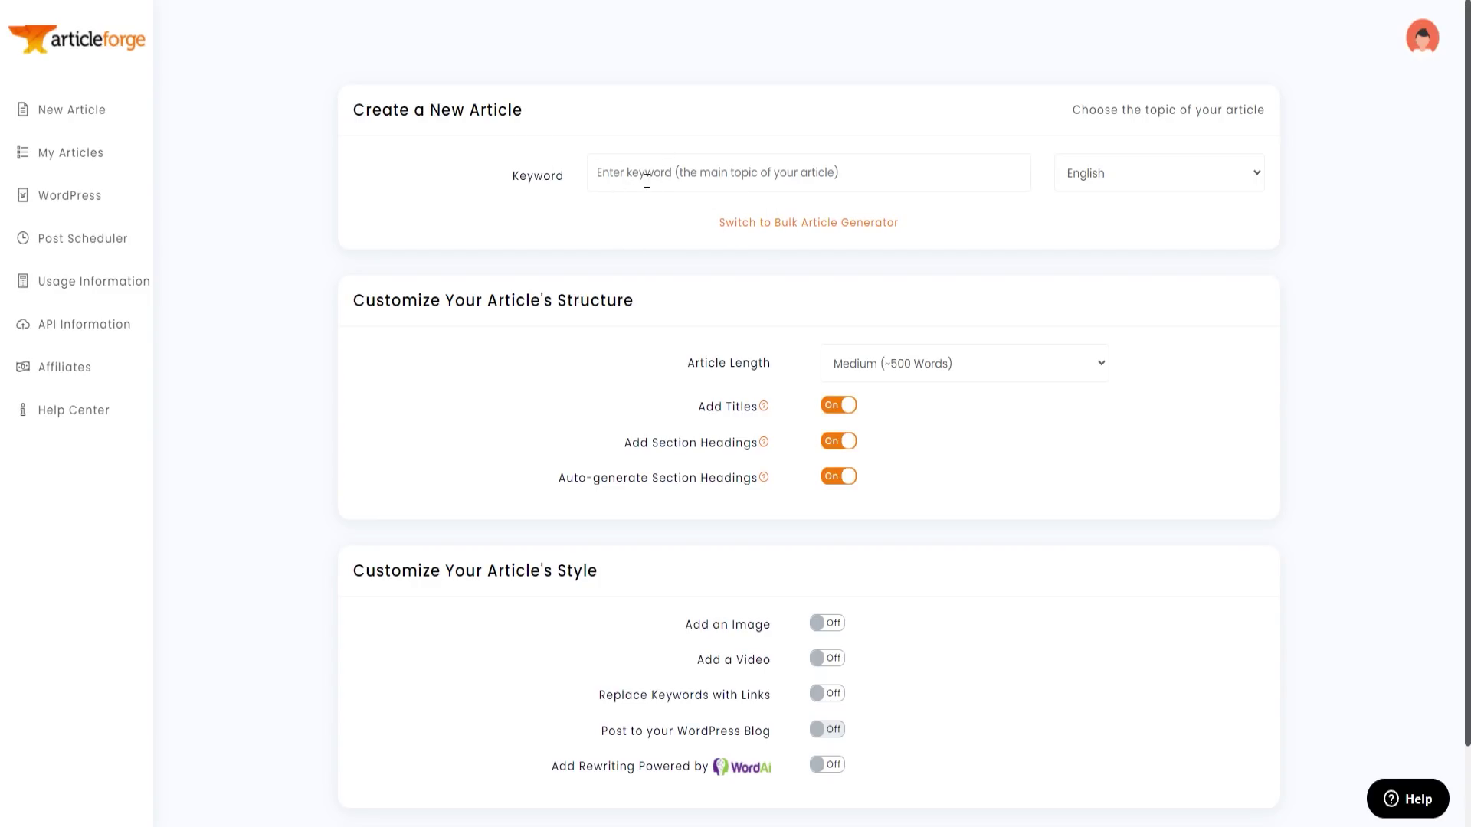
Enter the keyword 'how to learn spanish', remove the extra word 'fast', and keep English as the language.
{"action": "left_click", "coordinate": [670, 173]}
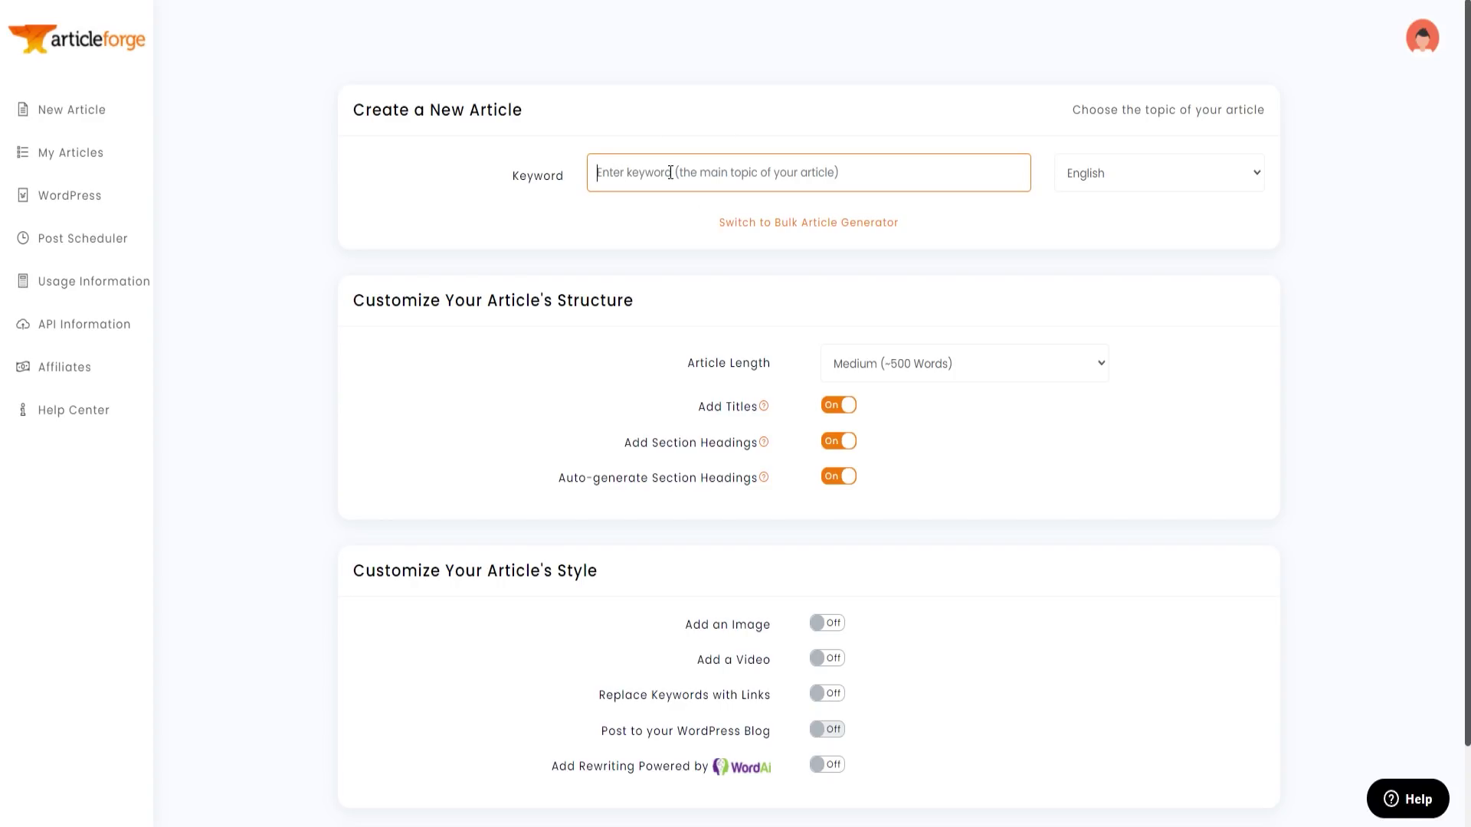
{"action": "type", "text": "how"}
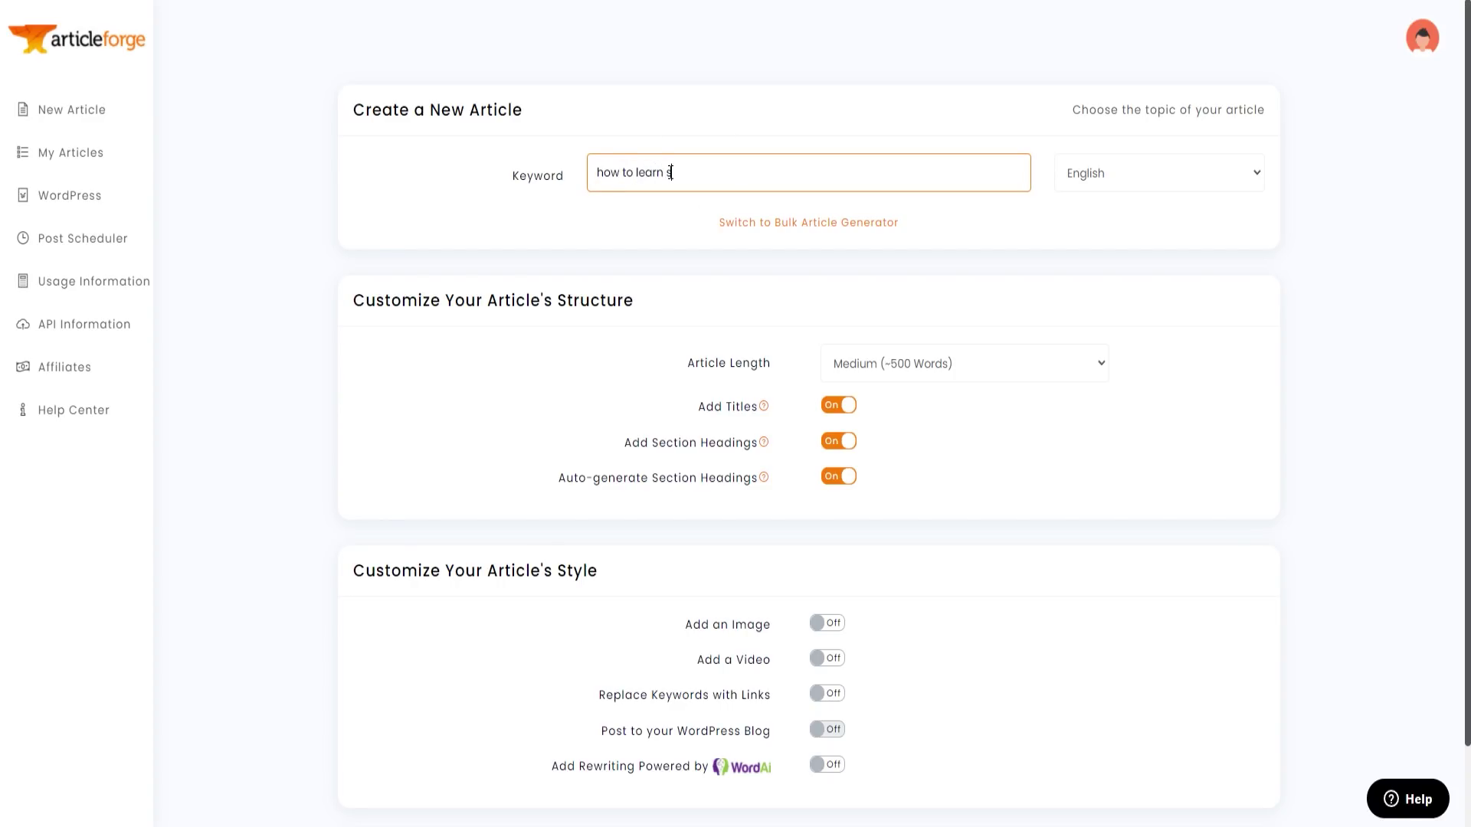
{"action": "type", "text": " to learn spanish"}
{"action": "left_click_drag", "start_coordinate": [714, 170], "coordinate": [755, 171]}
{"action": "key", "text": "BackSpace"}
{"action": "left_click", "coordinate": [1166, 178]}
{"action": "left_click", "coordinate": [1024, 182]}
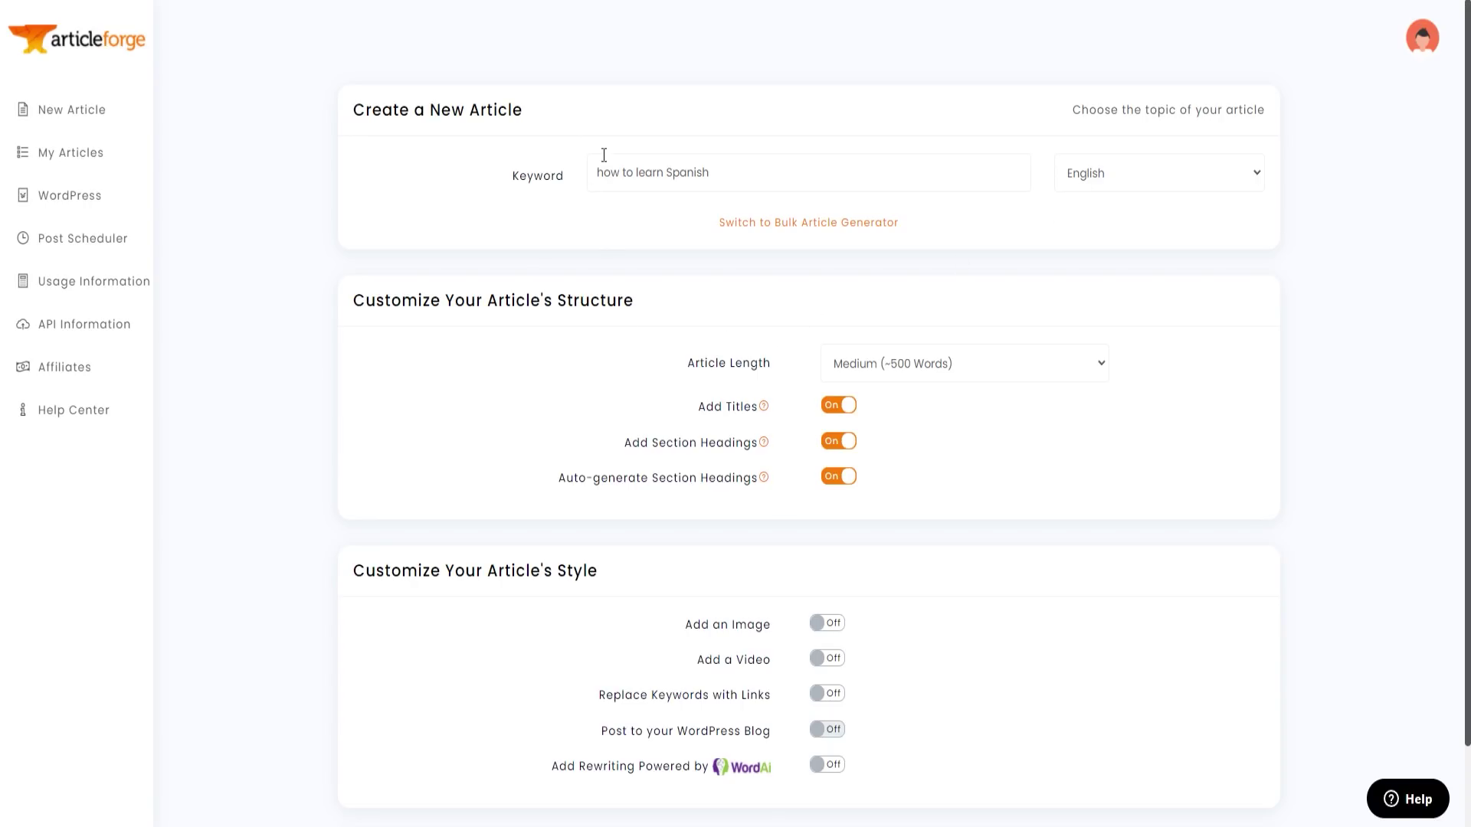
{"action": "scroll", "coordinate": [654, 197], "scroll_direction": "down", "scroll_amount": 2}
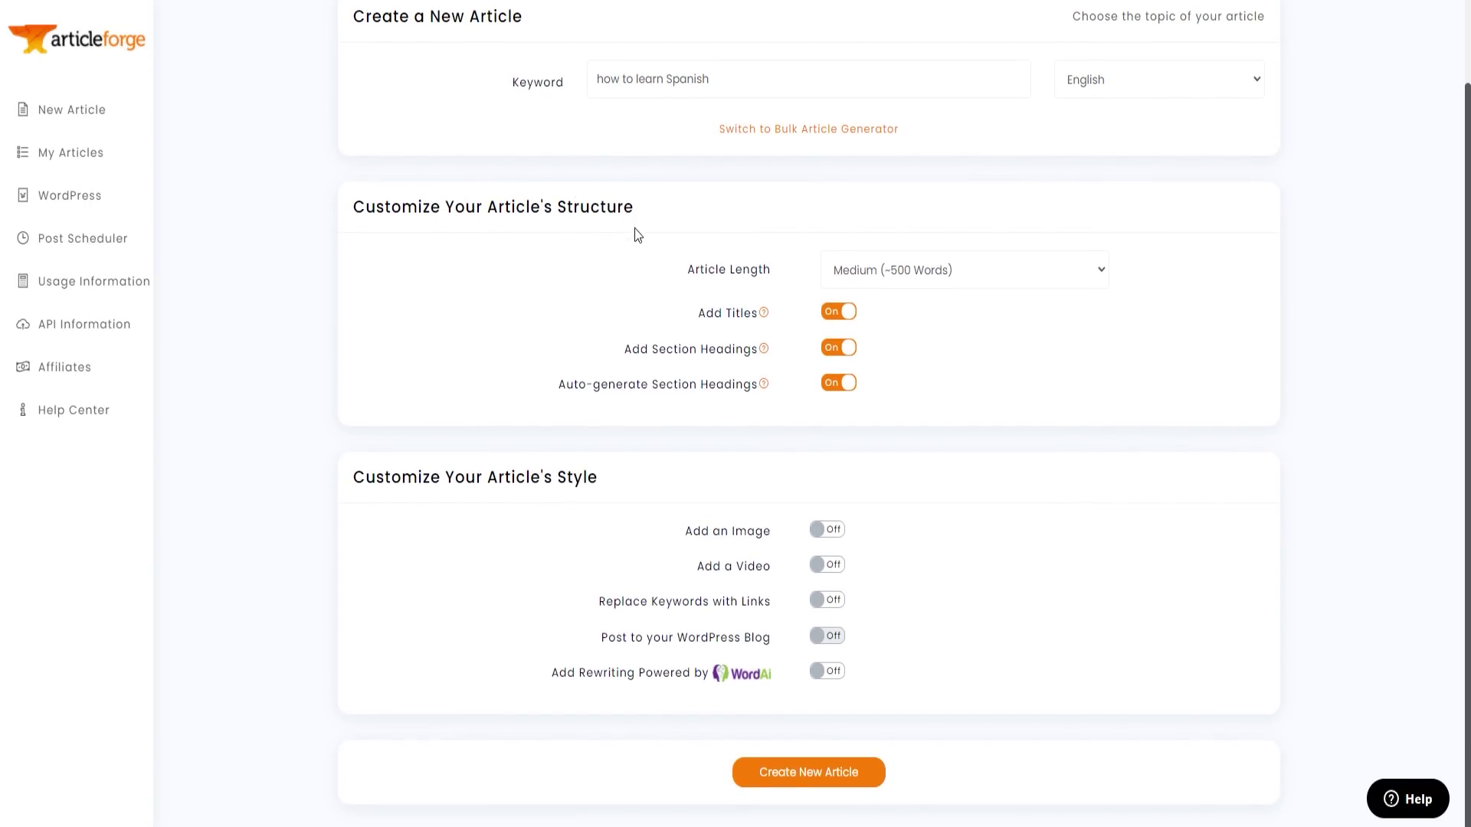
{"action": "left_click", "coordinate": [958, 279]}
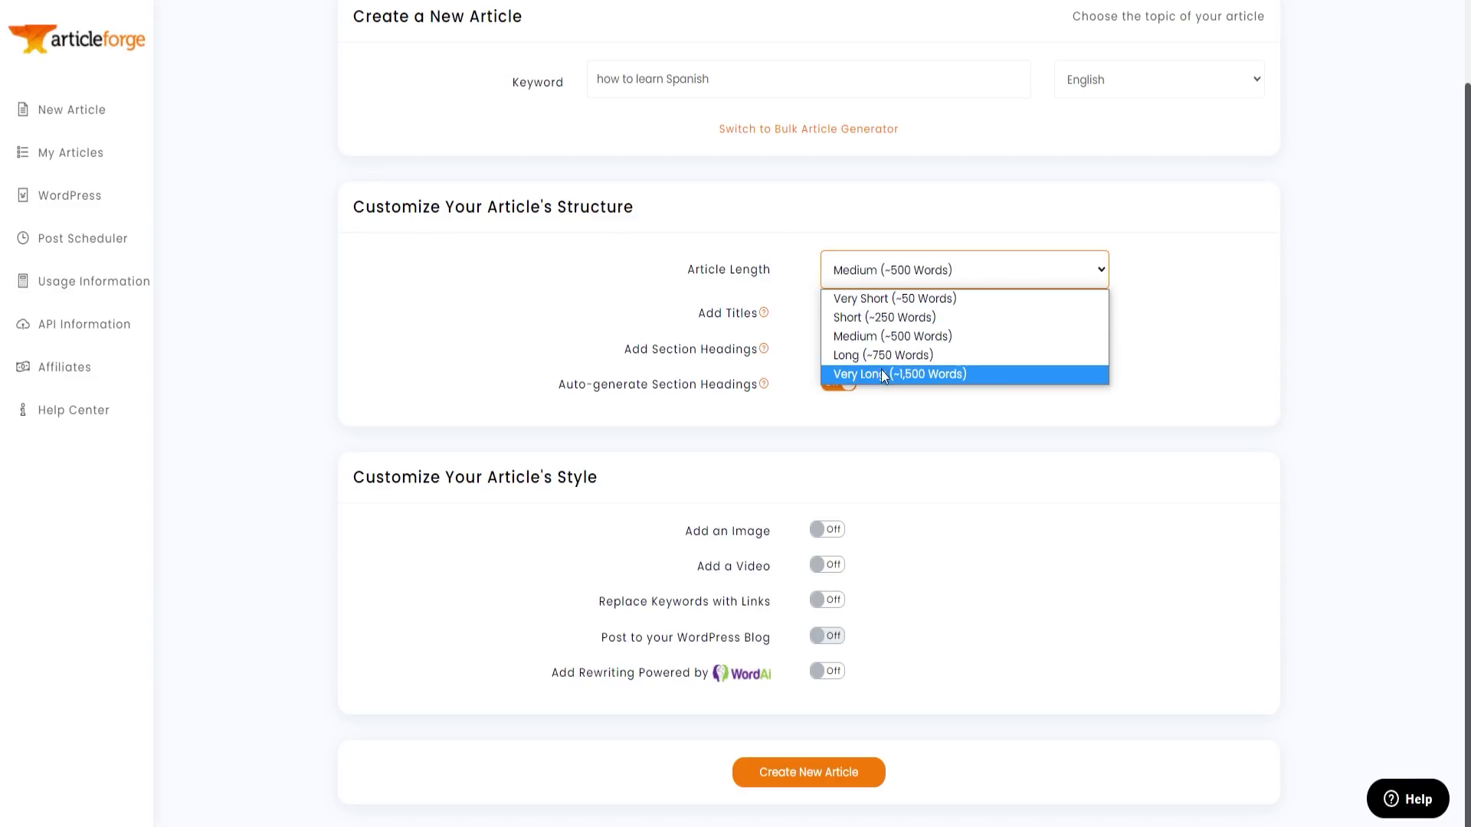
{"action": "left_click", "coordinate": [801, 239]}
{"action": "mouse_move", "coordinate": [762, 316]}
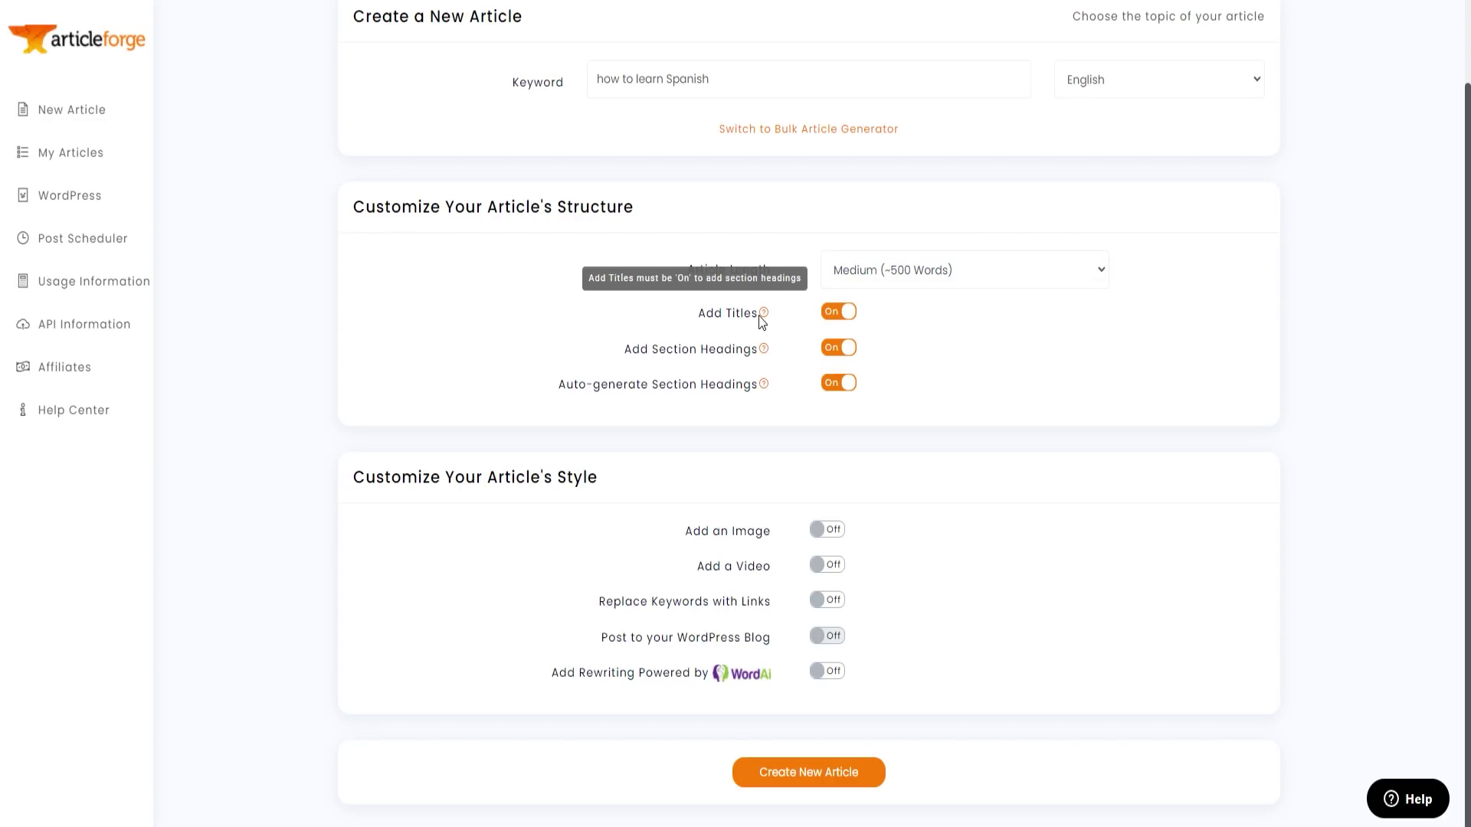
{"action": "mouse_move", "coordinate": [733, 351]}
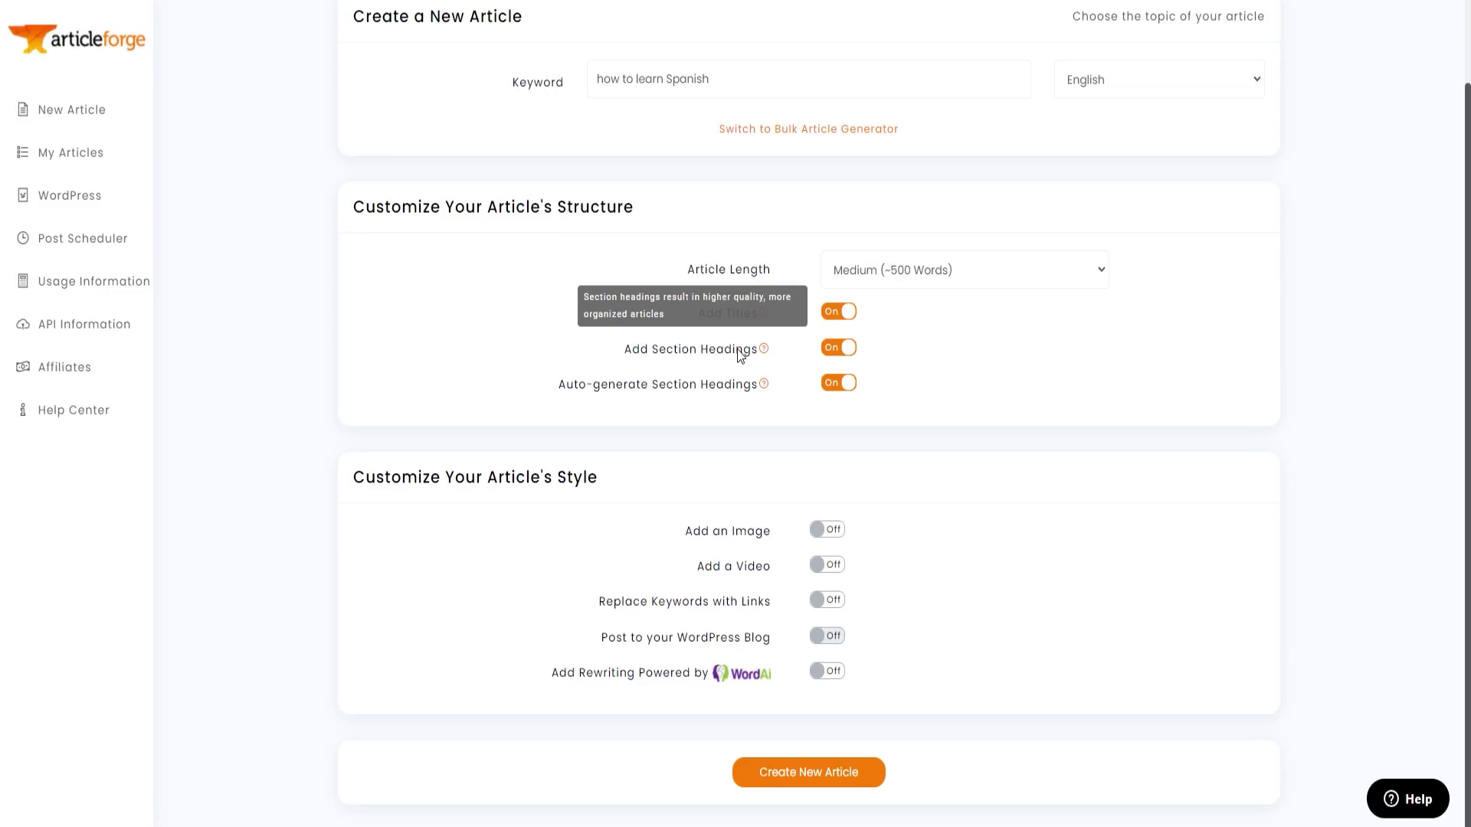
{"action": "mouse_move", "coordinate": [726, 388]}
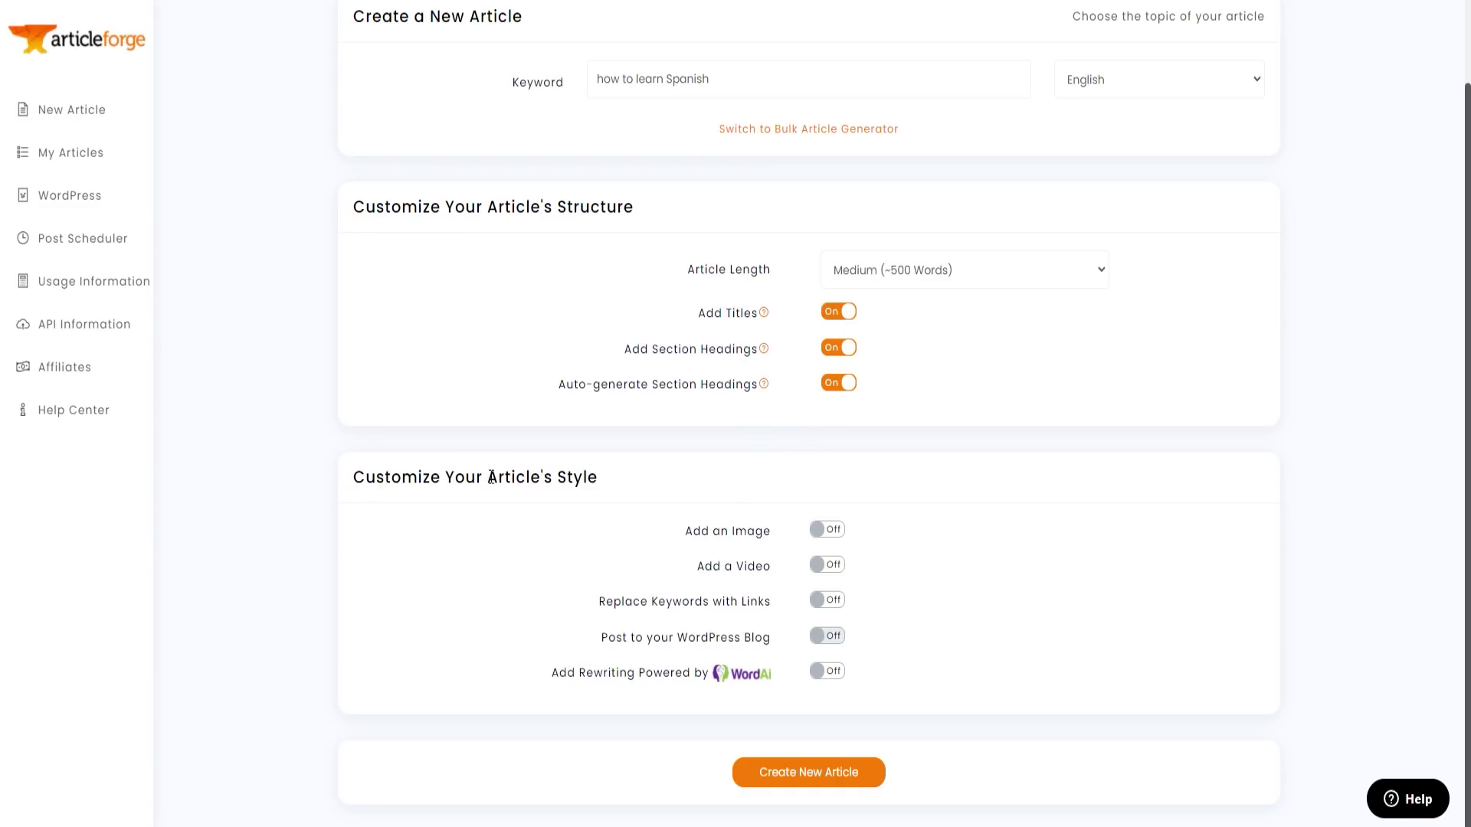
{"action": "left_click", "coordinate": [821, 531]}
{"action": "left_click", "coordinate": [823, 529]}
{"action": "scroll", "coordinate": [679, 531], "scroll_direction": "up", "scroll_amount": 1}
{"action": "scroll", "coordinate": [735, 651], "scroll_direction": "down", "scroll_amount": 1}
Create the article and open the finished 'How to Learn Spanish - Listen to Audio and Read Out Loud' result.
{"action": "left_click", "coordinate": [792, 772]}
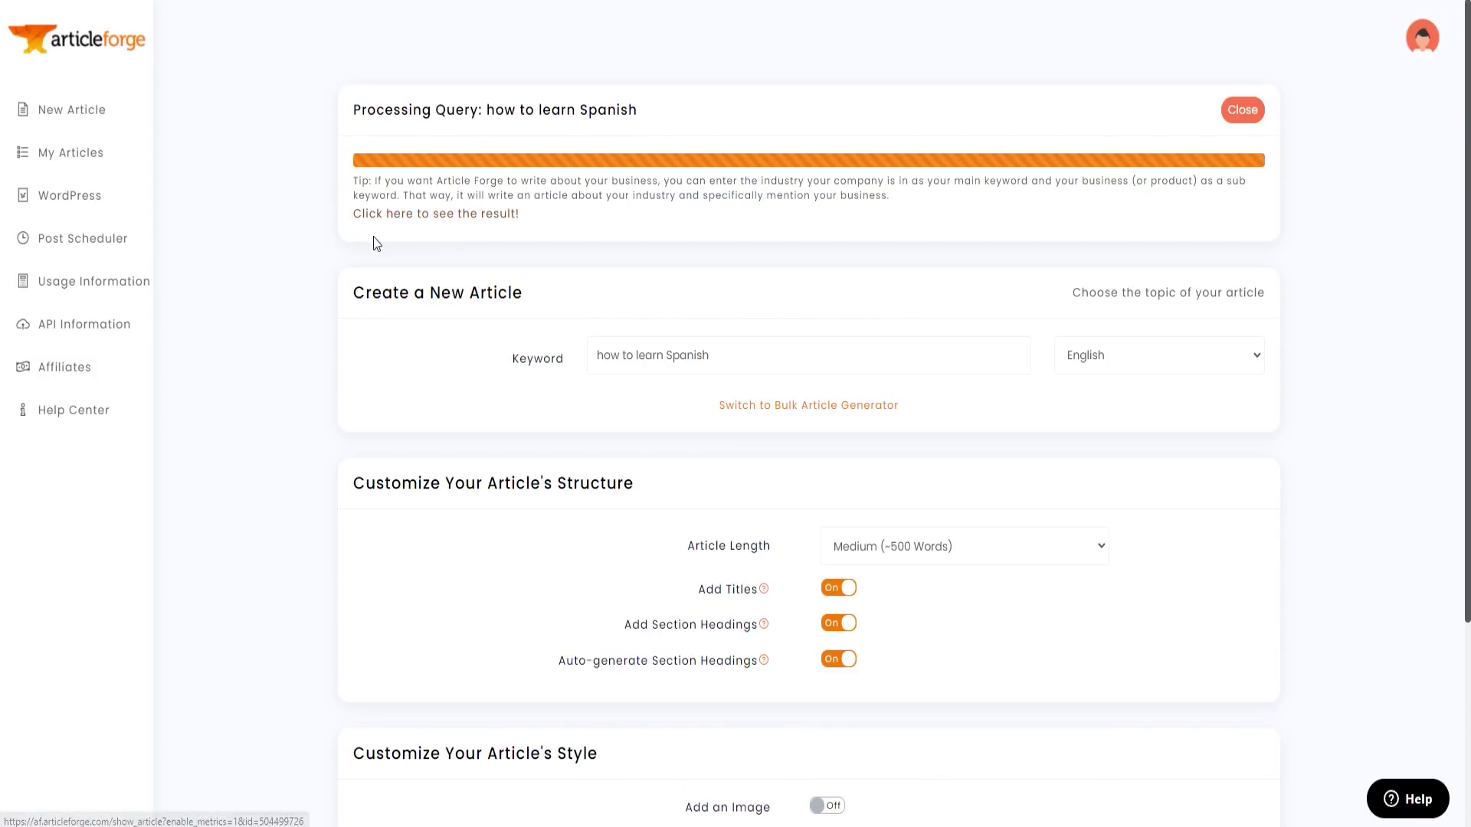
{"action": "left_click", "coordinate": [443, 216]}
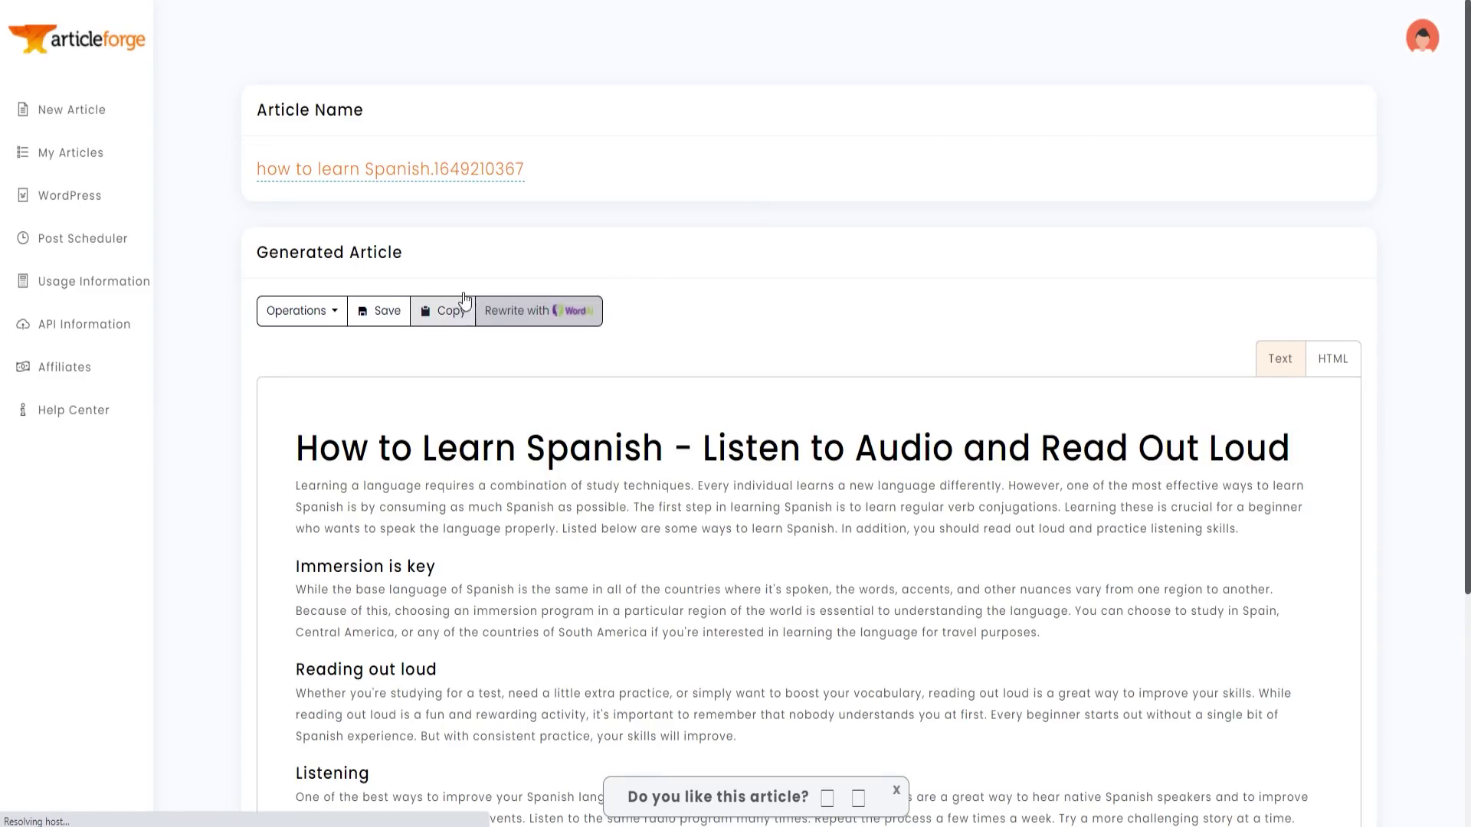
Replace 'programmes' with the suggested 'programs' in the Listening paragraph and close the feedback bar.
{"action": "left_click", "coordinate": [567, 311]}
{"action": "scroll", "coordinate": [420, 295], "scroll_direction": "down", "scroll_amount": 1}
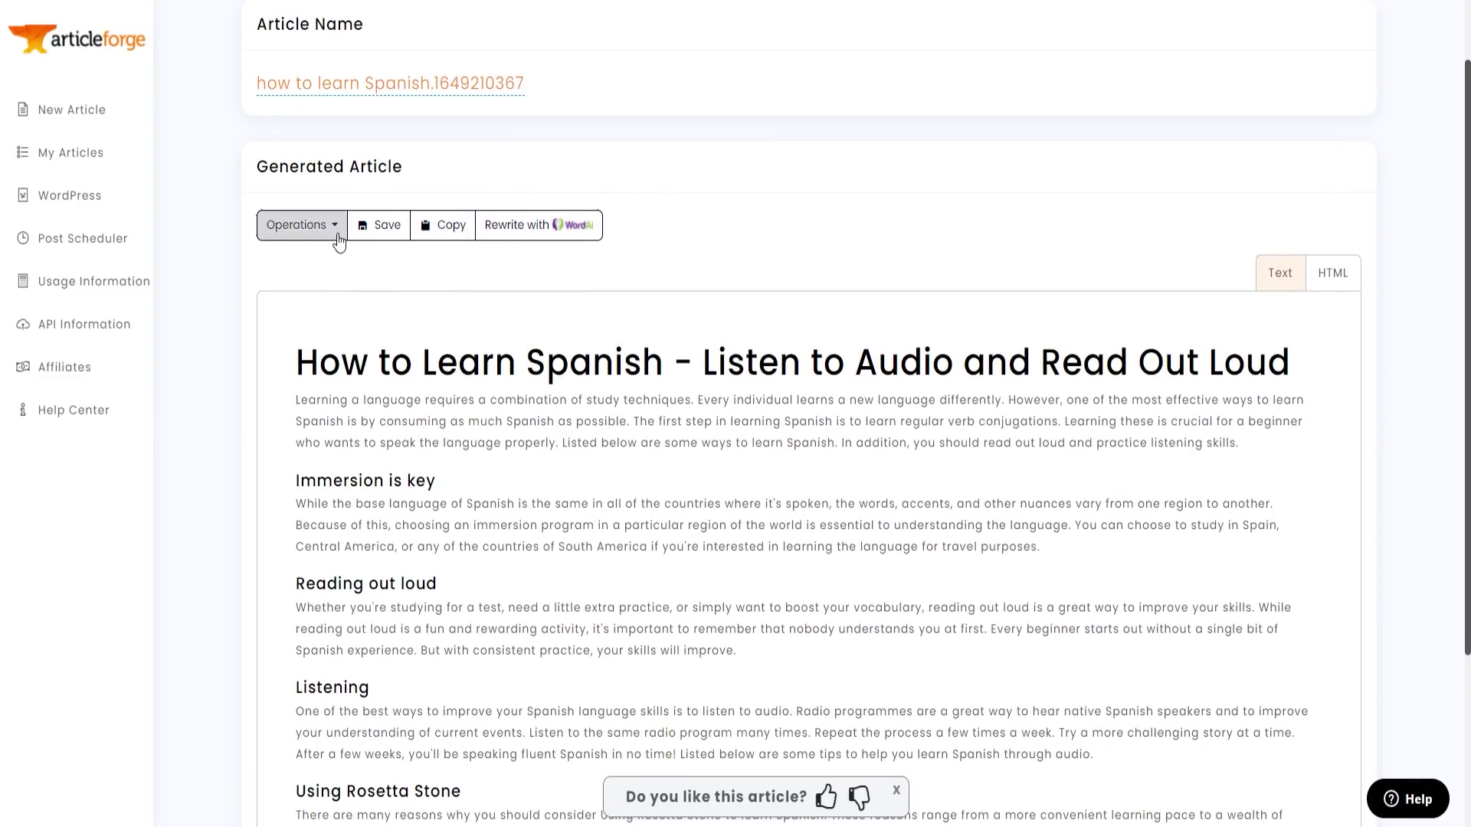
{"action": "left_click", "coordinate": [336, 230]}
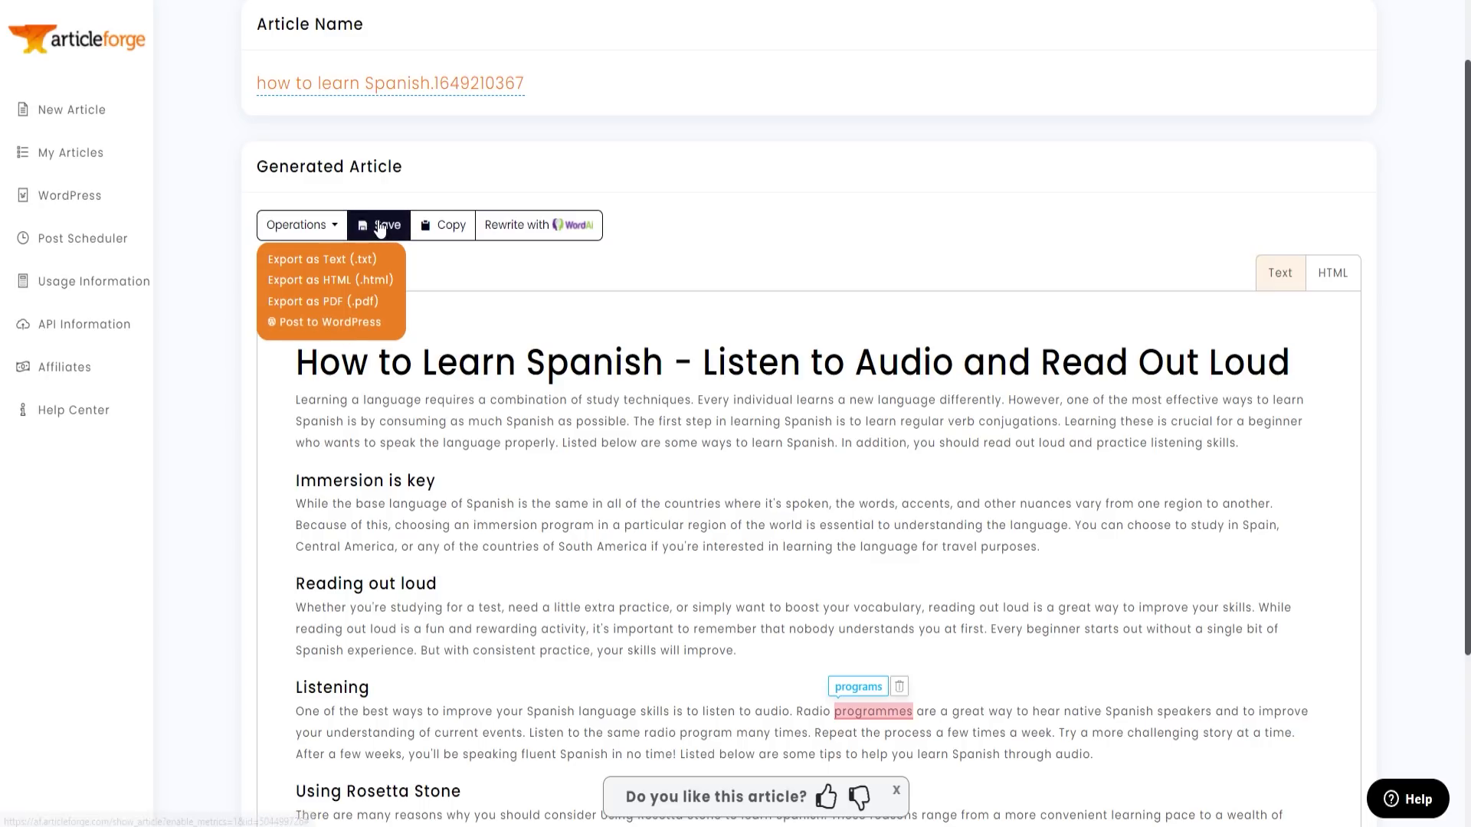
{"action": "left_click", "coordinate": [445, 228]}
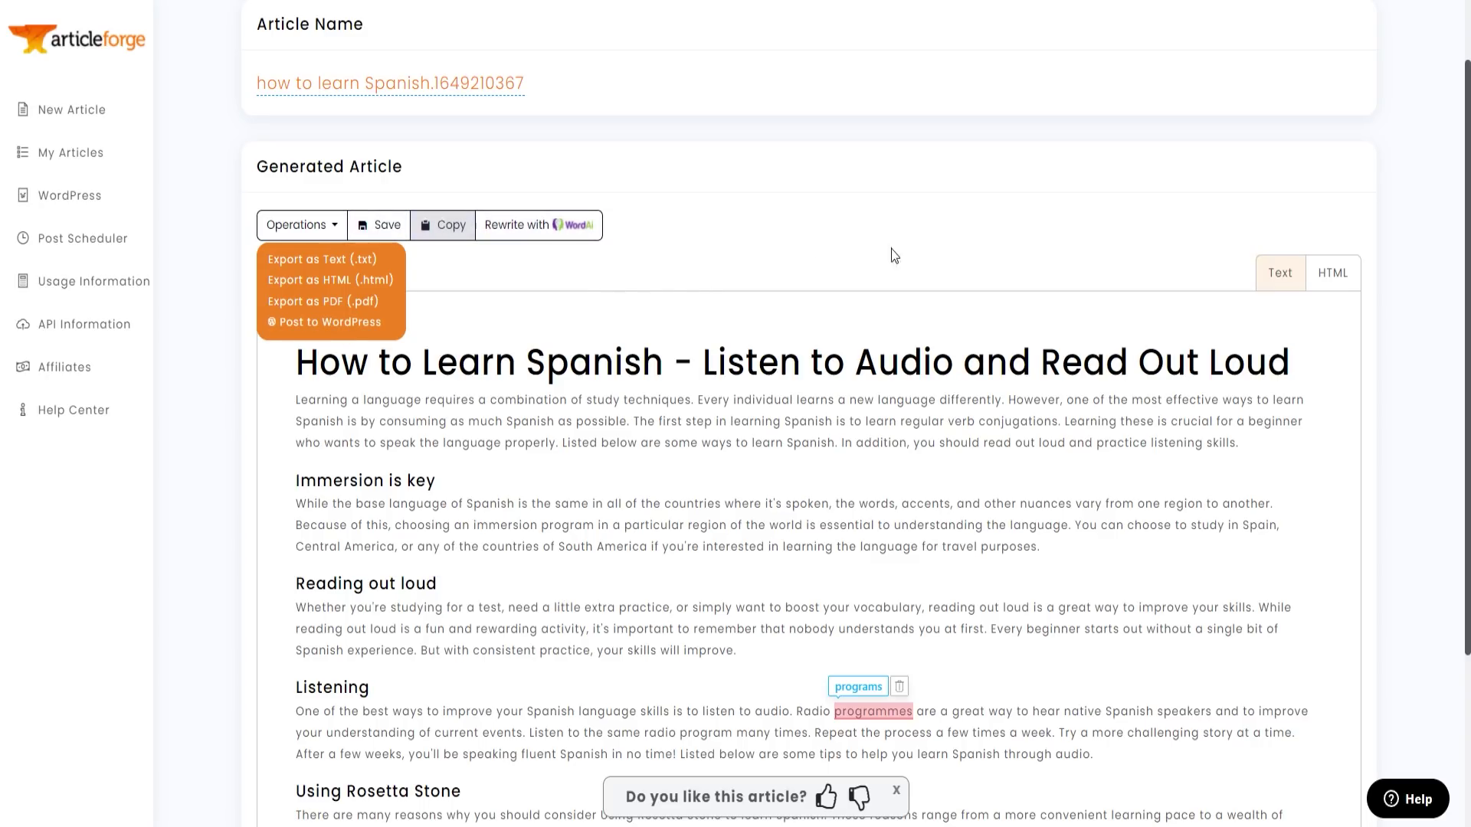
{"action": "scroll", "coordinate": [1104, 229], "scroll_direction": "down", "scroll_amount": 3}
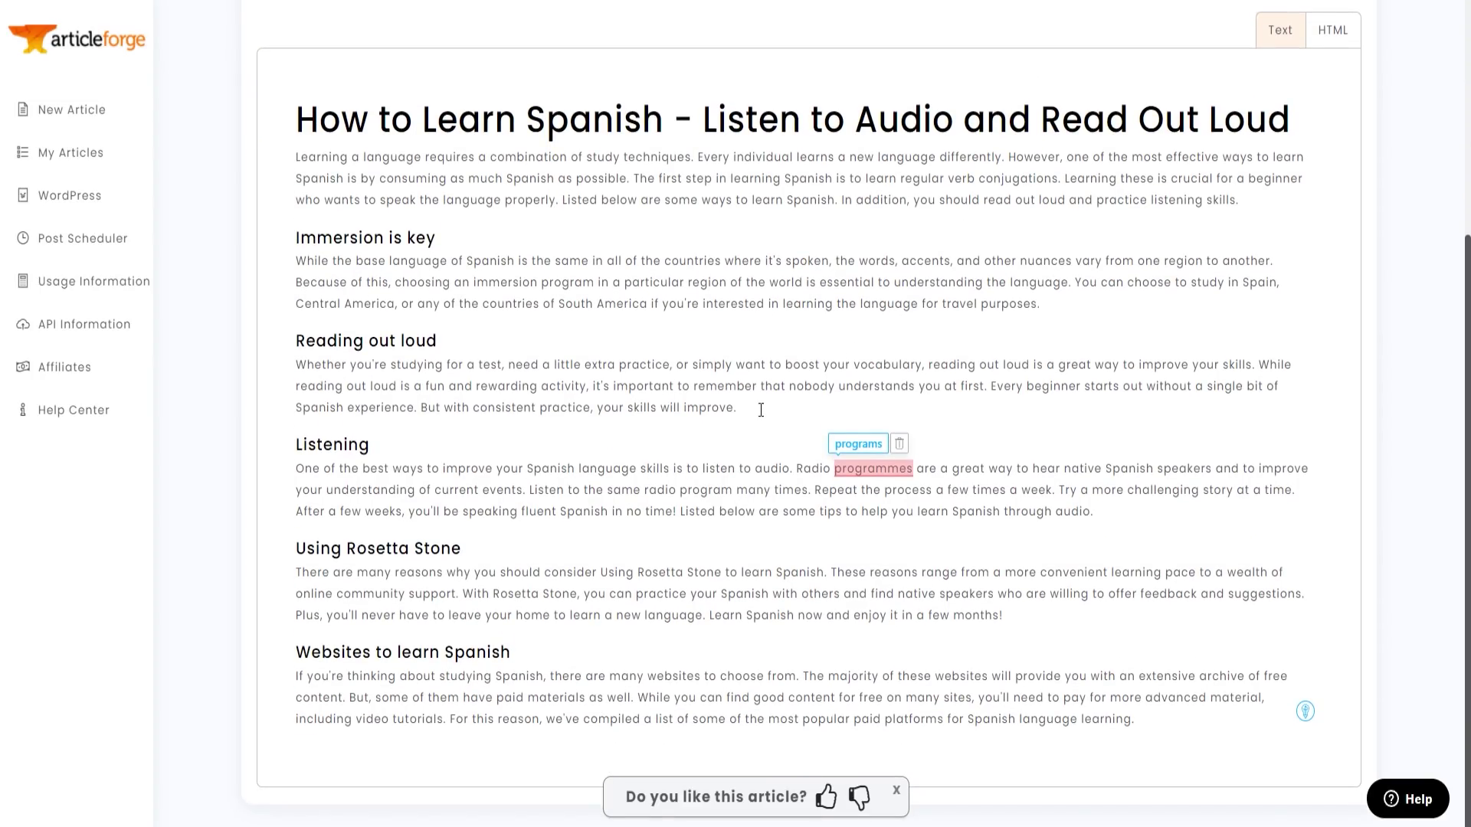
{"action": "left_click", "coordinate": [858, 446]}
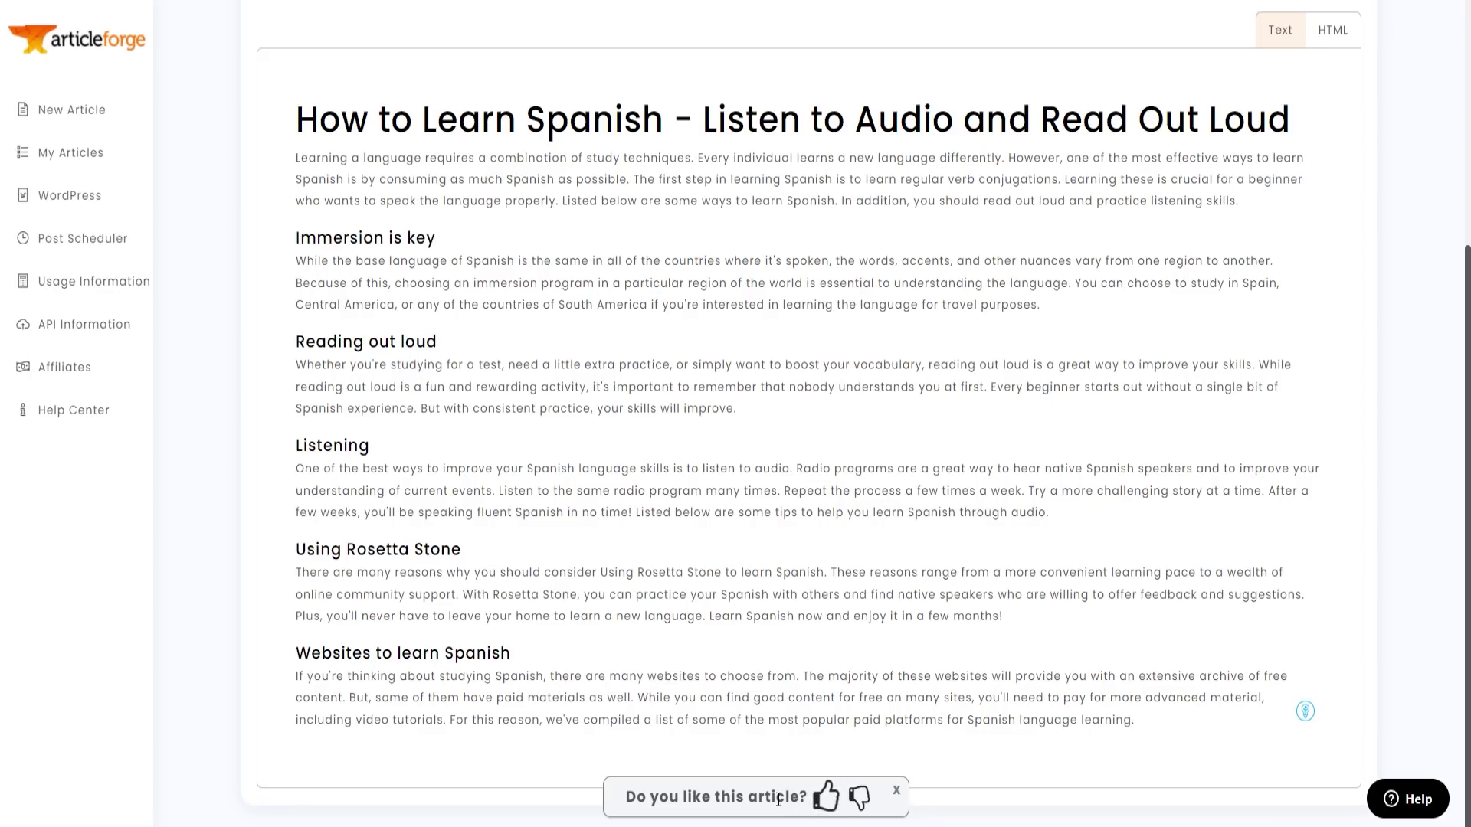
{"action": "left_click", "coordinate": [896, 790]}
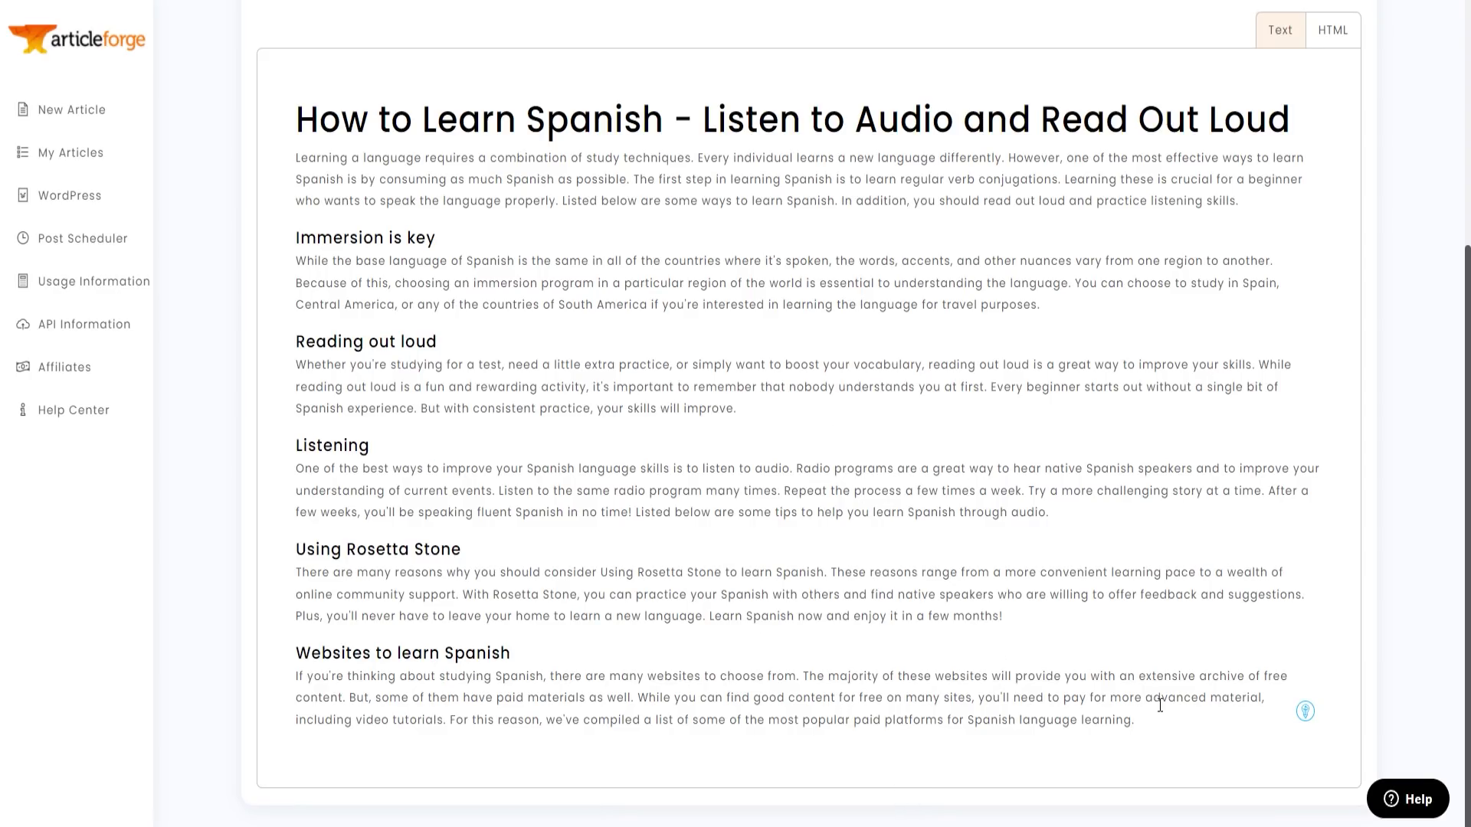
{"action": "scroll", "coordinate": [1113, 460], "scroll_direction": "up", "scroll_amount": 1}
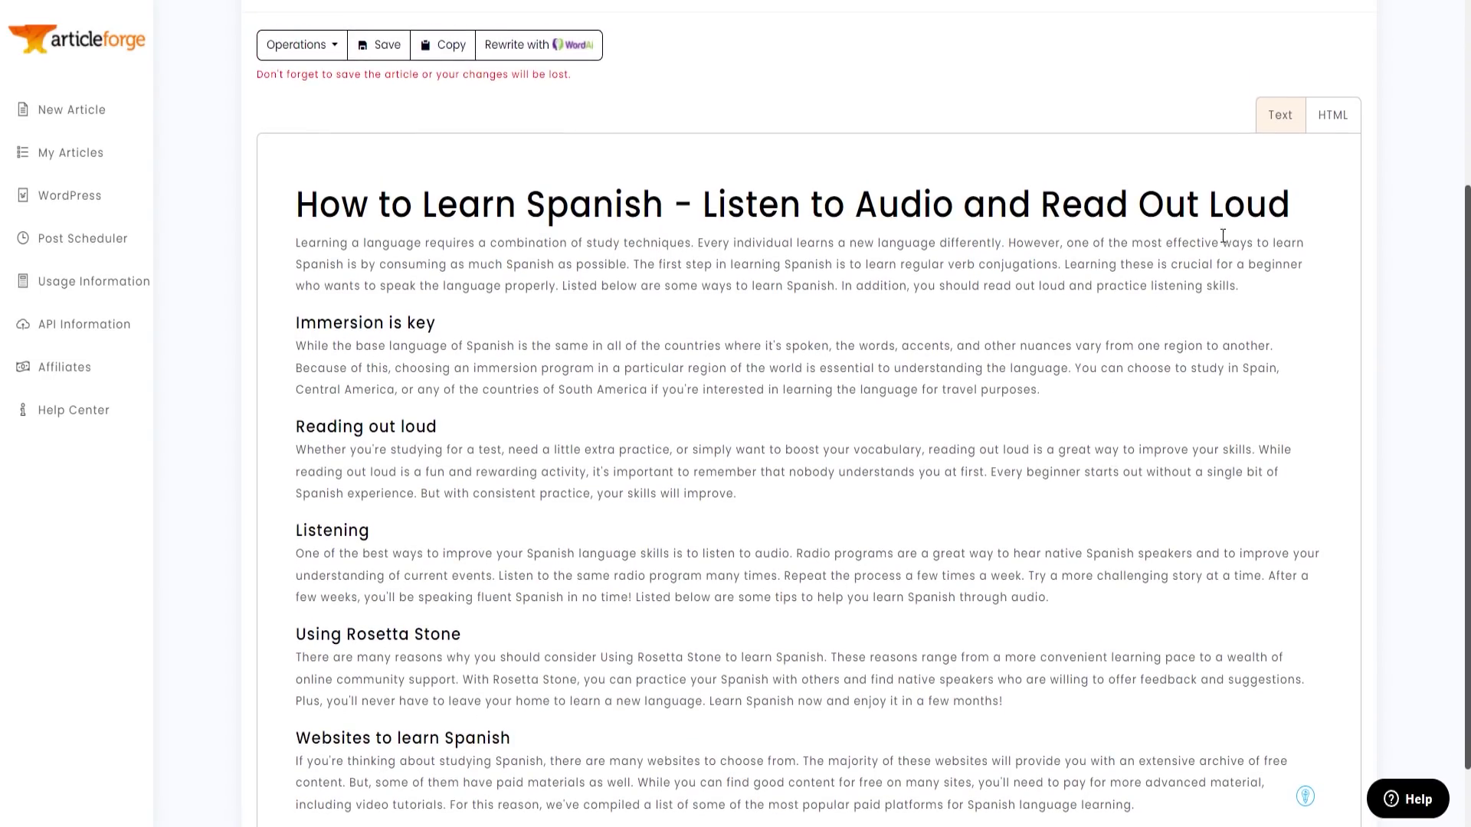
Copy the article's HTML source from the HTML view, then switch back to the Text view.
{"action": "left_click", "coordinate": [1332, 116]}
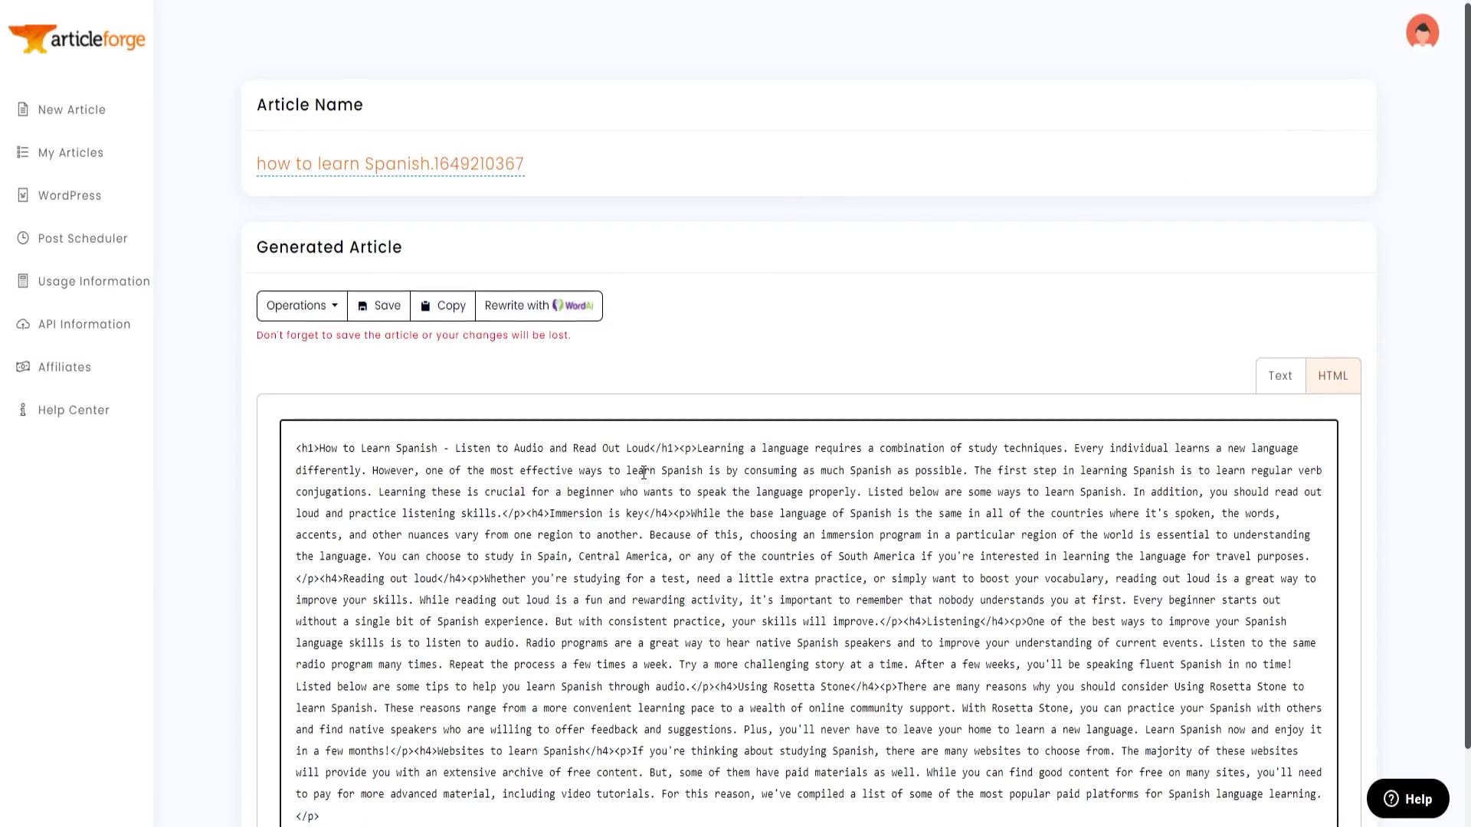
{"action": "left_click", "coordinate": [459, 222]}
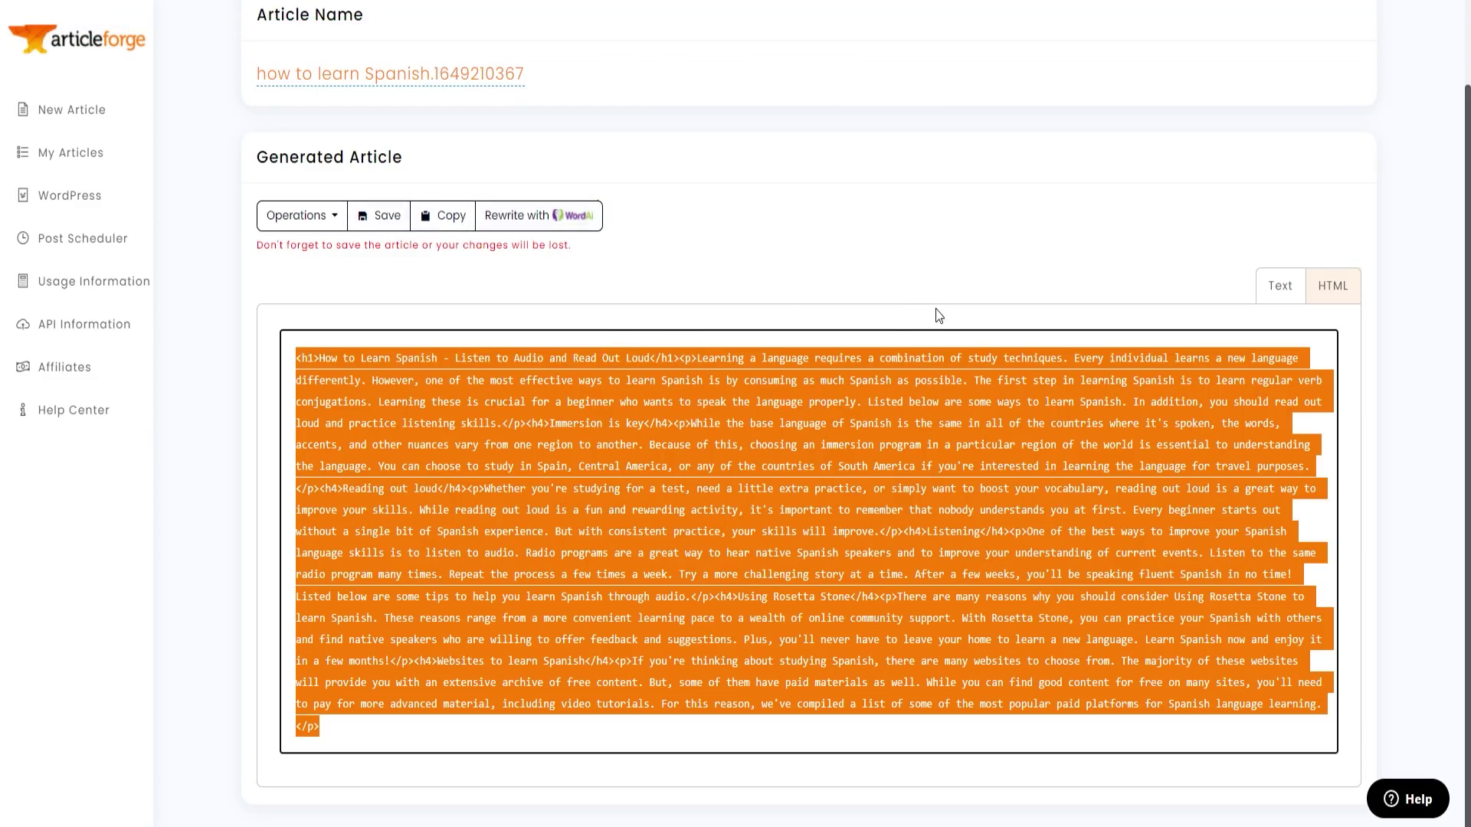
{"action": "left_click", "coordinate": [1276, 286]}
{"action": "scroll", "coordinate": [943, 492], "scroll_direction": "down", "scroll_amount": 3}
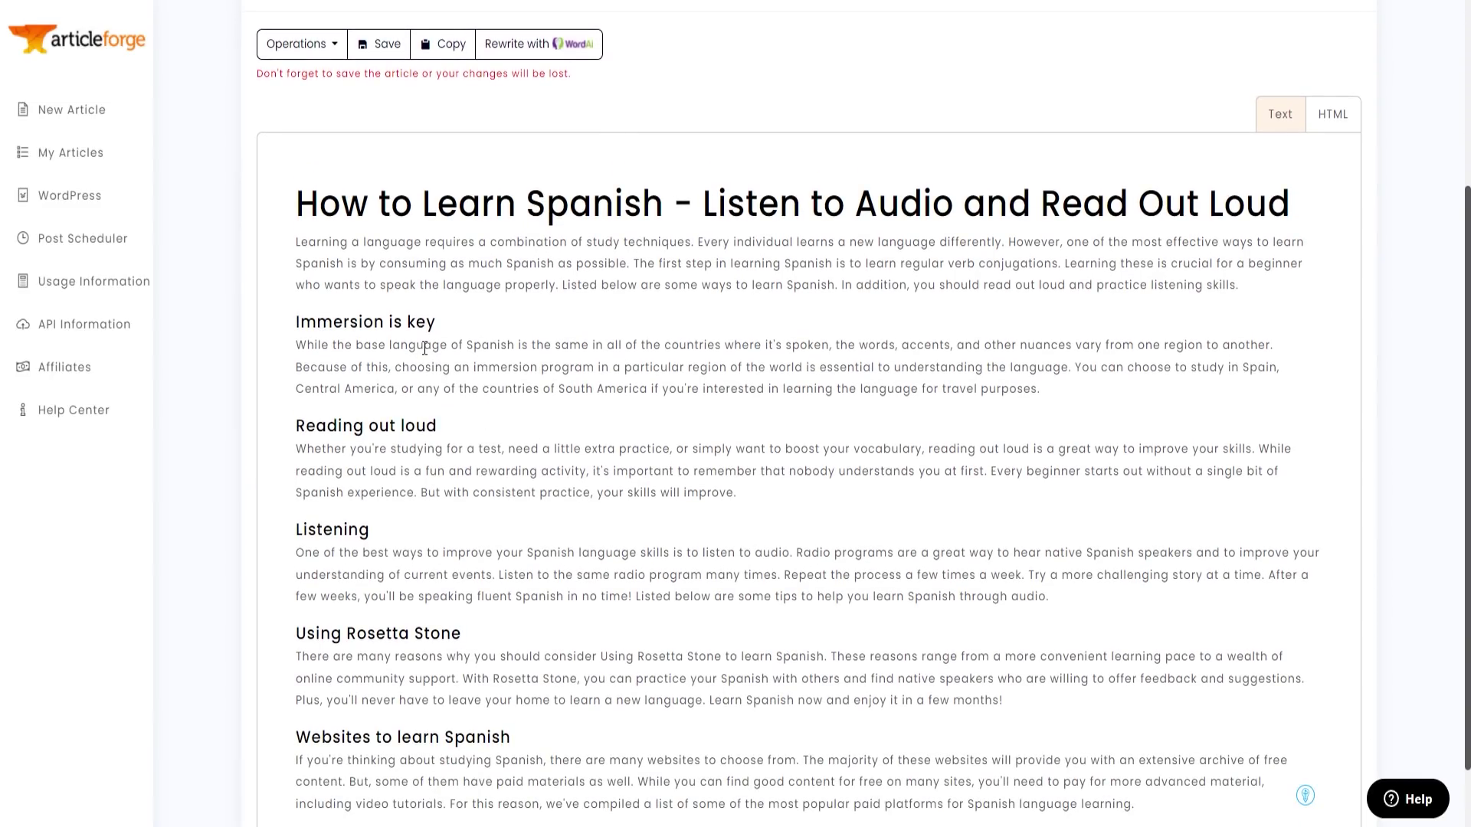
{"action": "scroll", "coordinate": [424, 348], "scroll_direction": "down", "scroll_amount": 1}
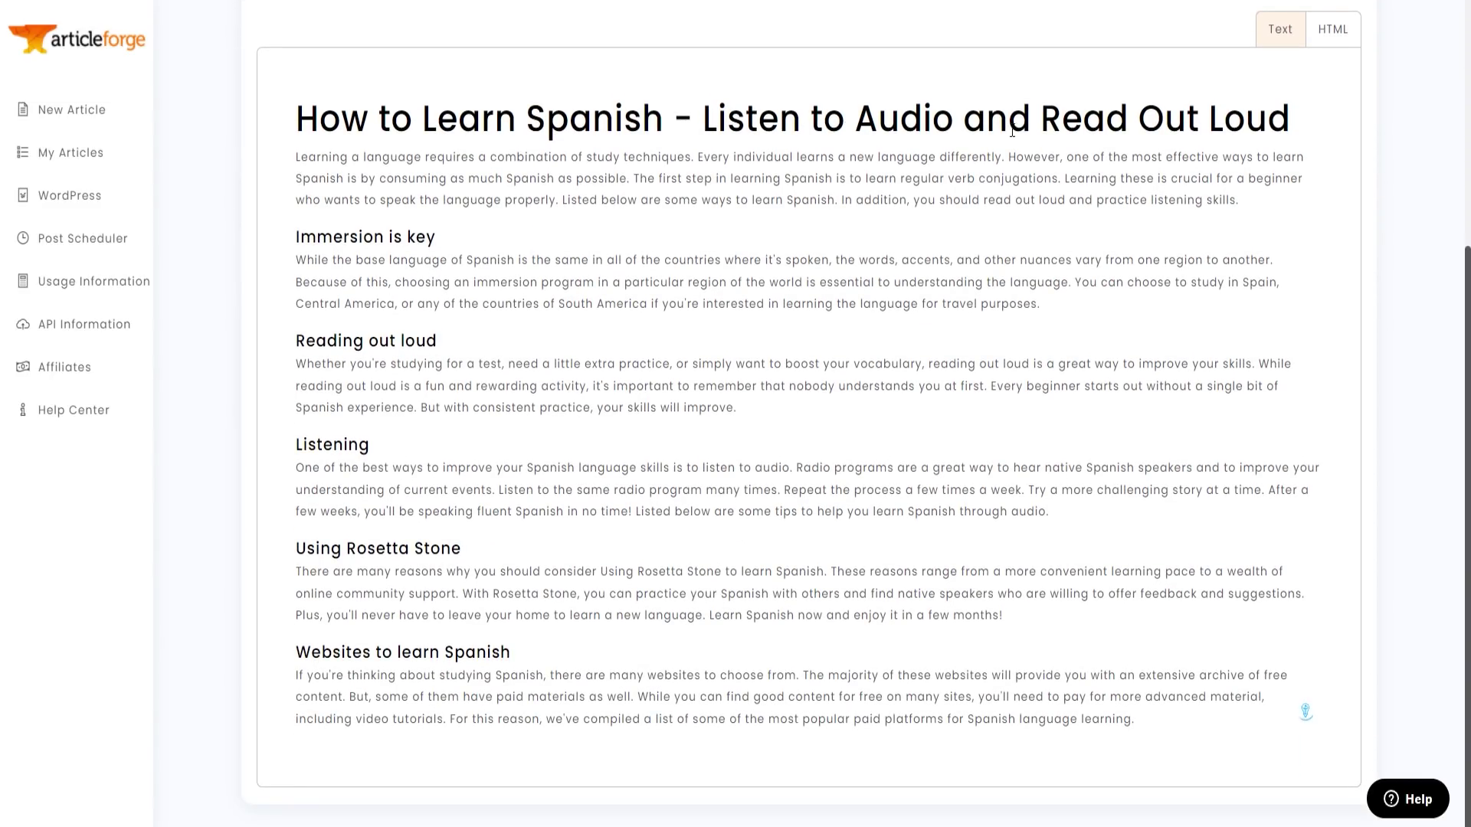
{"action": "left_click_drag", "start_coordinate": [244, 161], "coordinate": [635, 178]}
{"action": "left_click", "coordinate": [546, 186]}
{"action": "left_click_drag", "start_coordinate": [297, 259], "coordinate": [1275, 259]}
{"action": "left_click", "coordinate": [815, 249]}
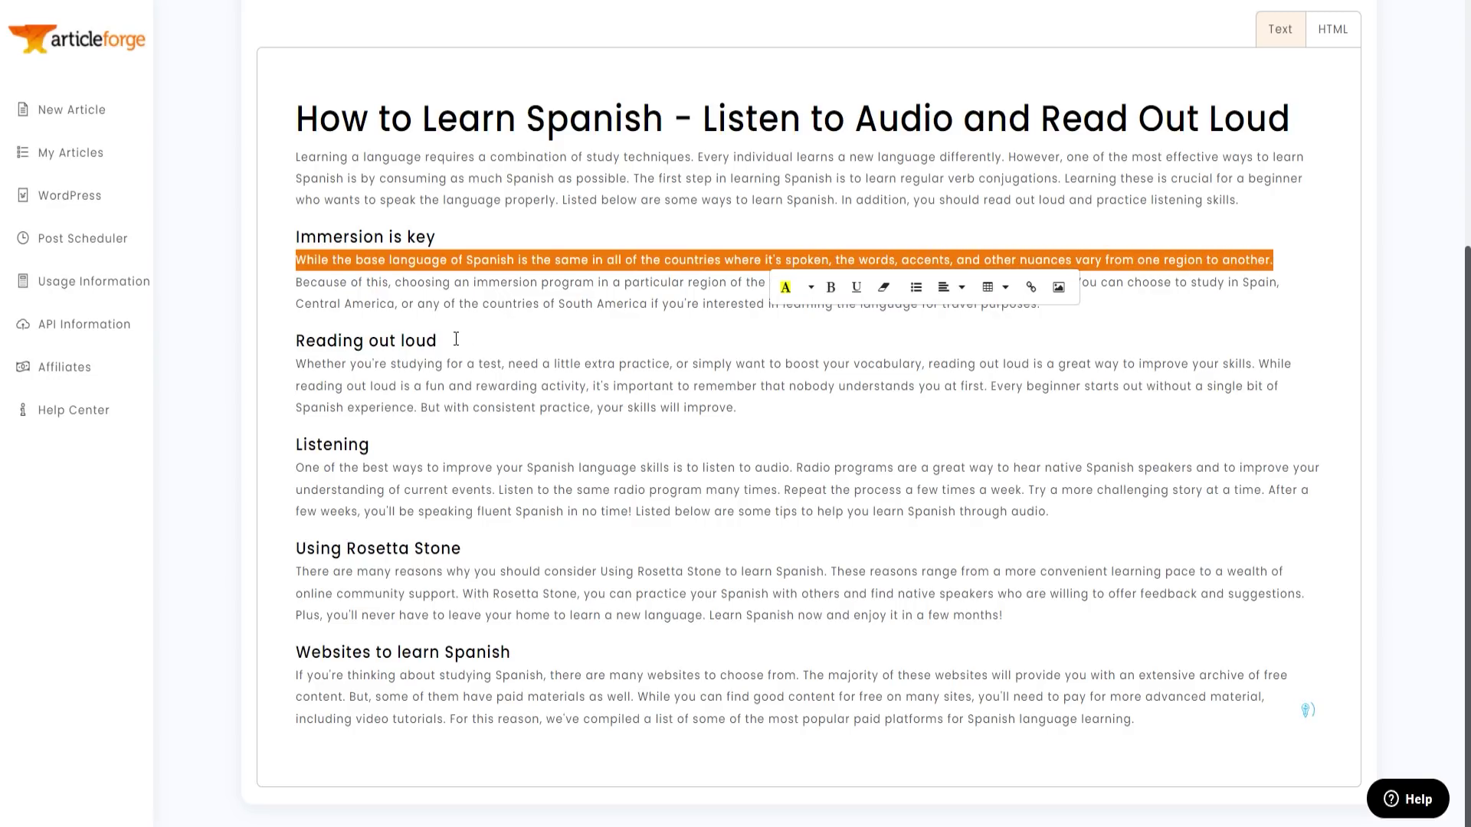
{"action": "scroll", "coordinate": [623, 361], "scroll_direction": "up", "scroll_amount": 3}
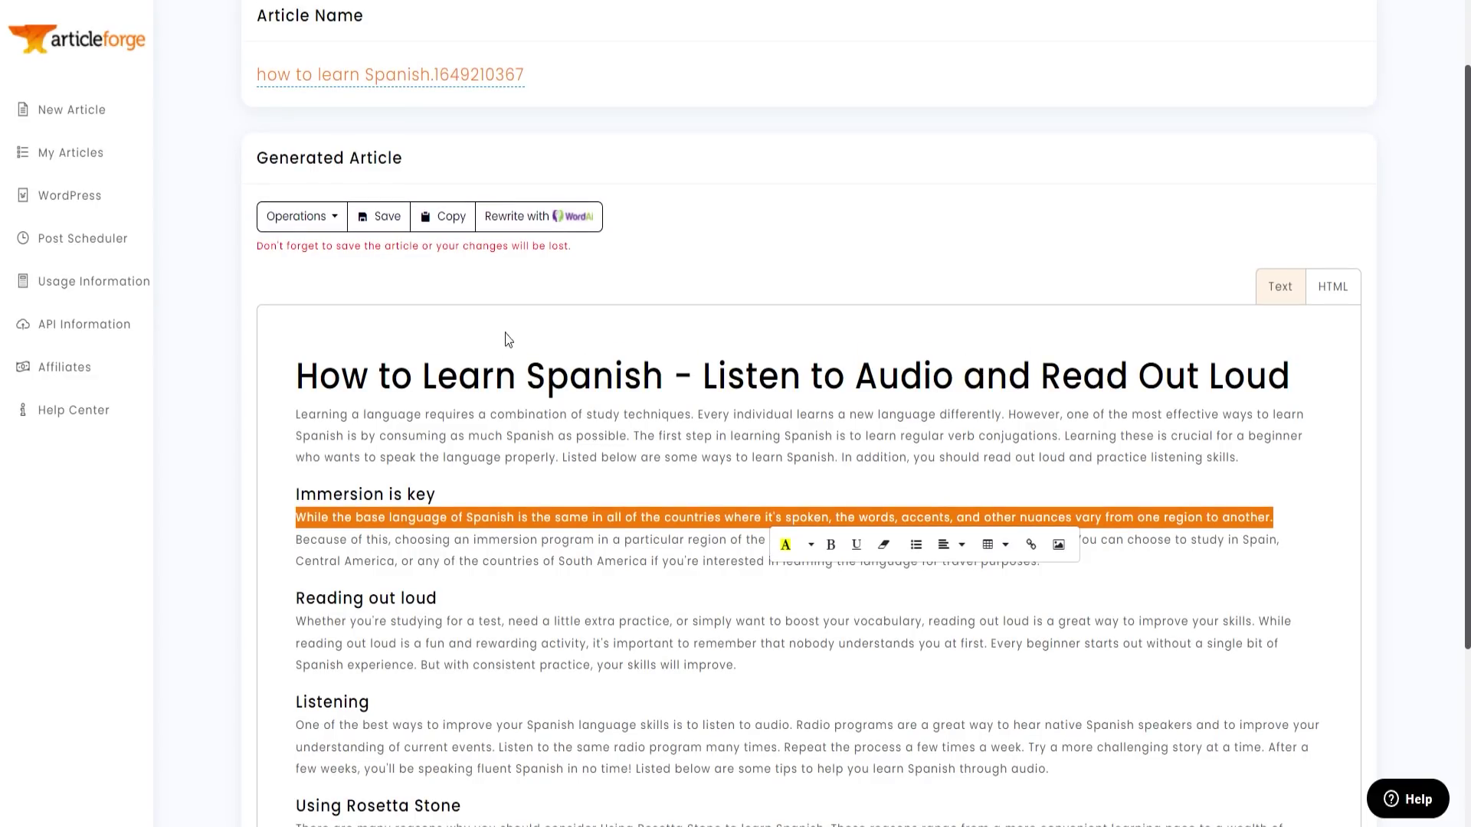
Paste the copied article into Copyscape and run a Premium Search, finding no matches for 484 words.
{"action": "left_click", "coordinate": [444, 221]}
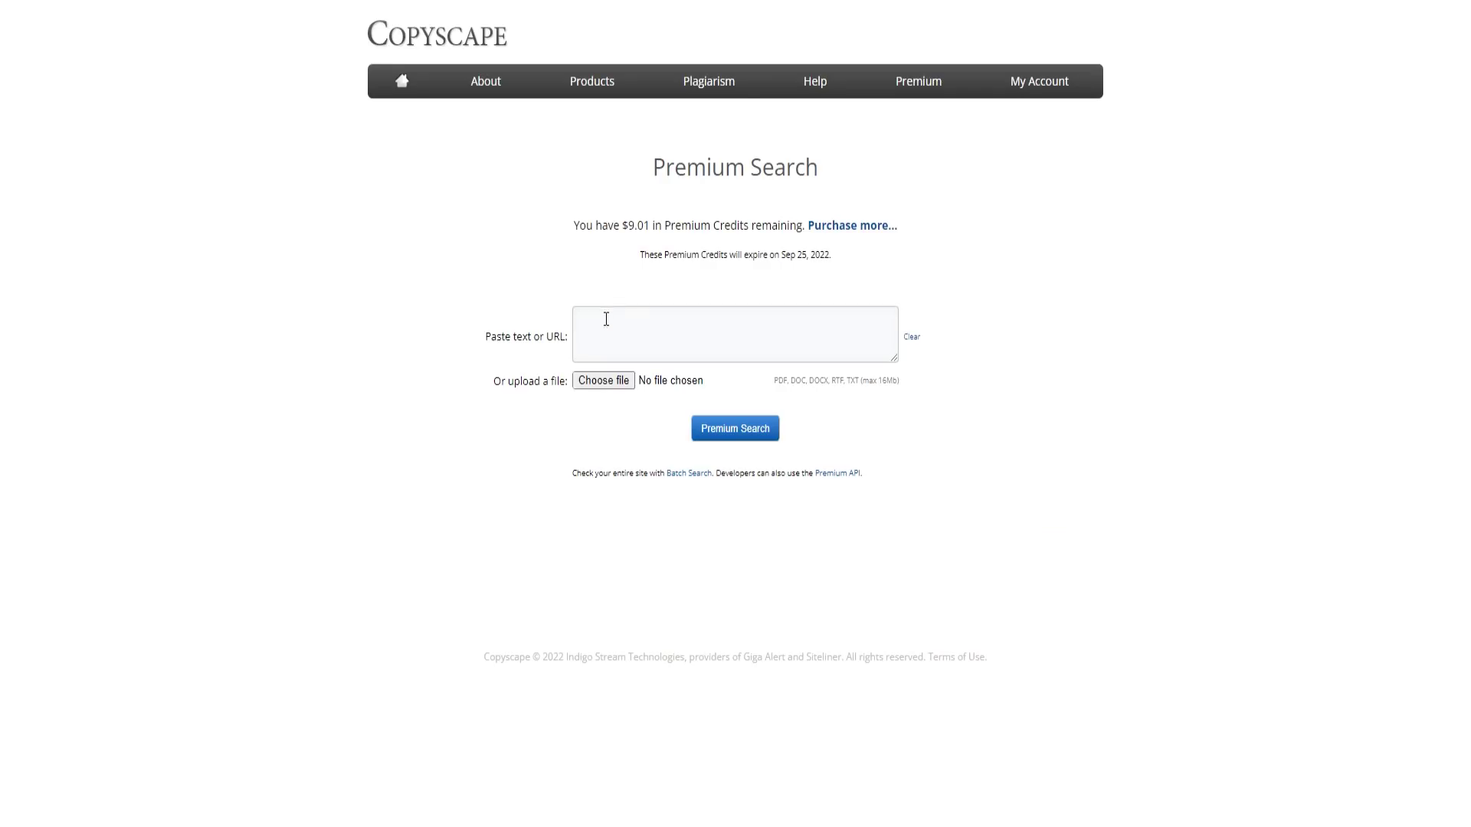
{"action": "left_click", "coordinate": [616, 328]}
{"action": "right_click", "coordinate": [616, 328]}
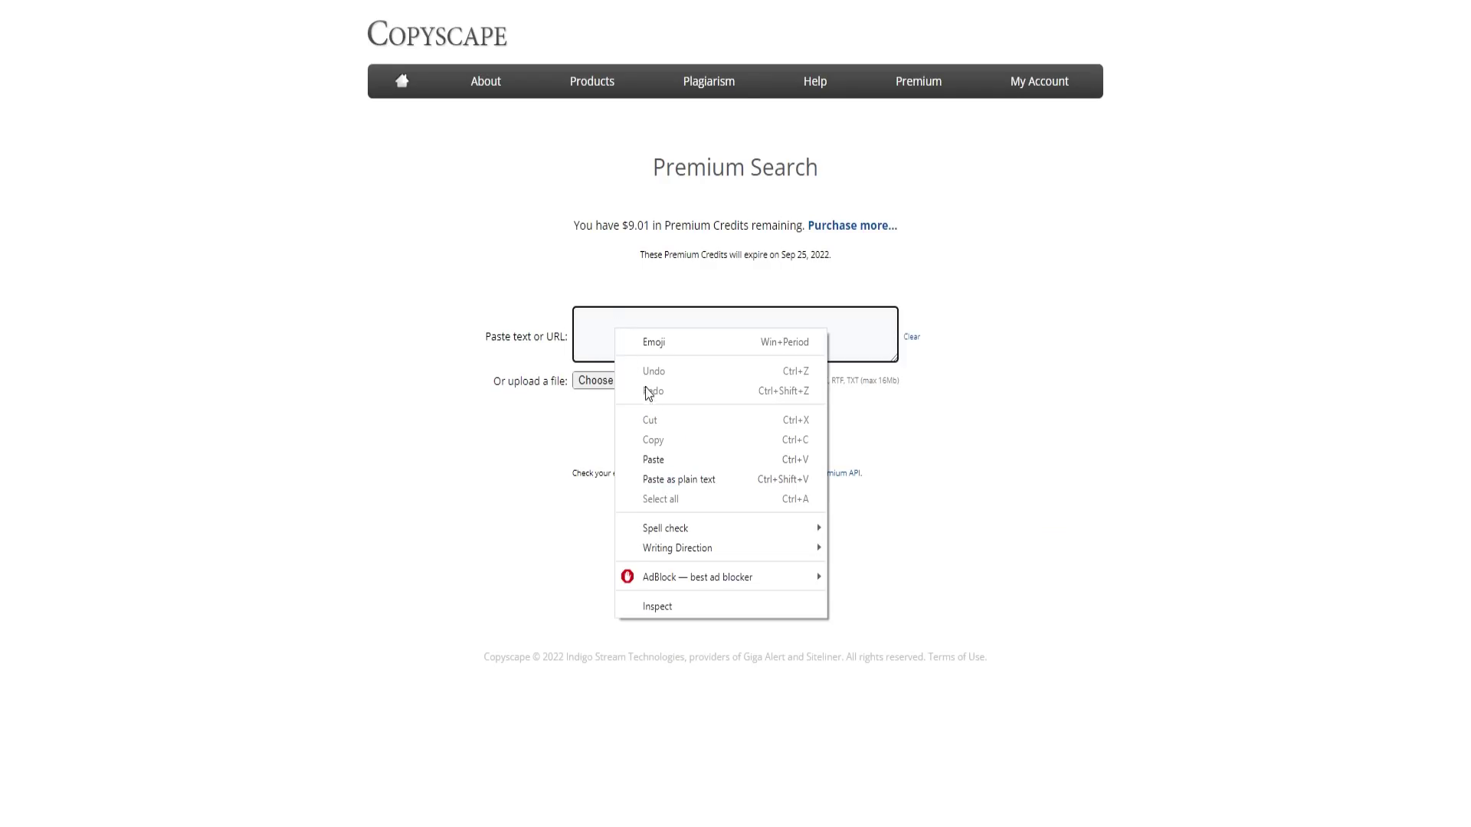
{"action": "left_click", "coordinate": [657, 457]}
{"action": "left_click", "coordinate": [735, 428]}
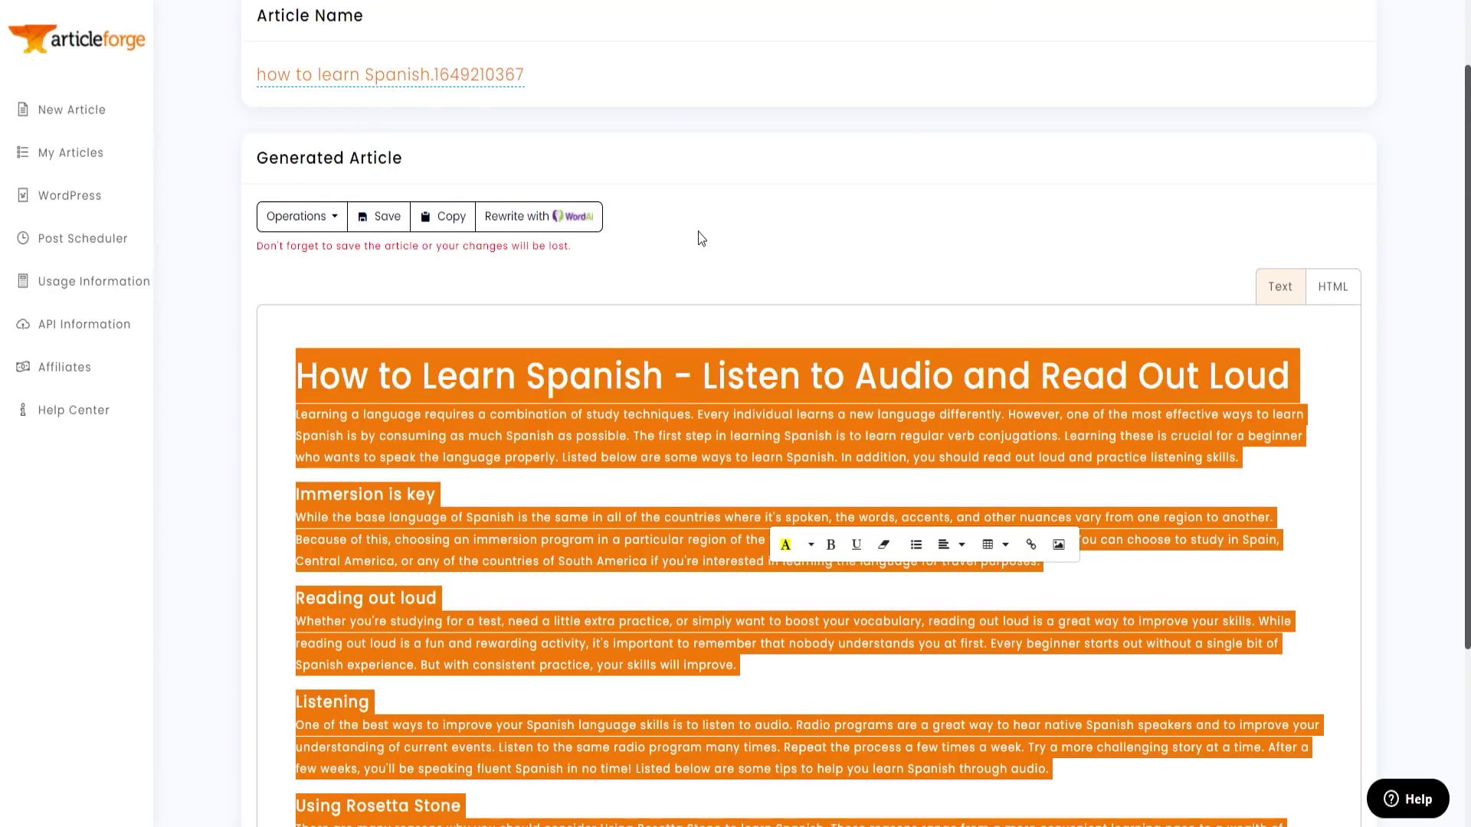
Clear the article highlight, start a new article, and switch to the Bulk Article Generator.
{"action": "scroll", "coordinate": [802, 280], "scroll_direction": "down", "scroll_amount": 1}
{"action": "scroll", "coordinate": [615, 248], "scroll_direction": "up", "scroll_amount": 1}
{"action": "scroll", "coordinate": [347, 278], "scroll_direction": "down", "scroll_amount": 2}
{"action": "scroll", "coordinate": [324, 314], "scroll_direction": "up", "scroll_amount": 3}
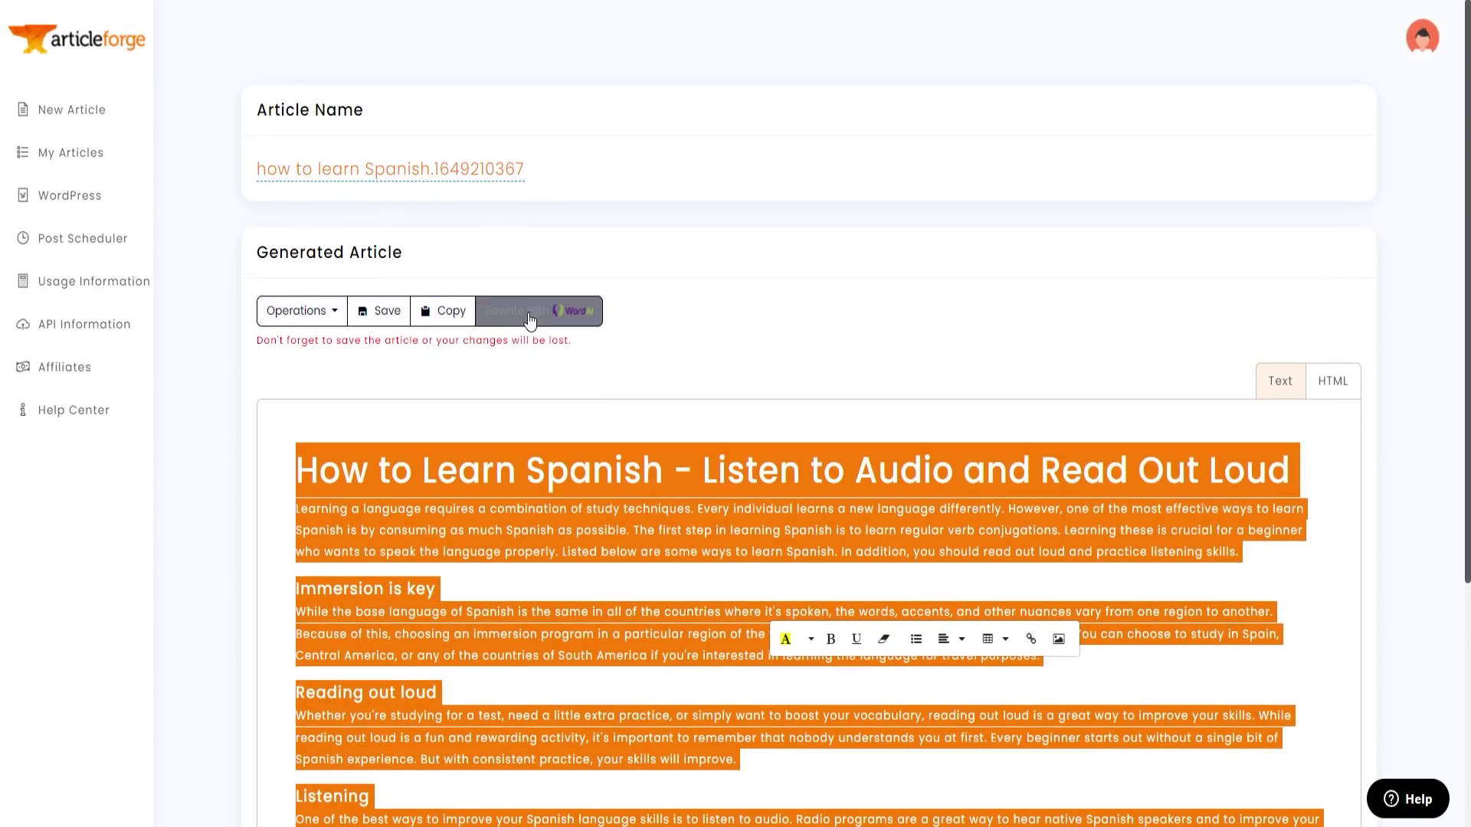
{"action": "left_click", "coordinate": [494, 259]}
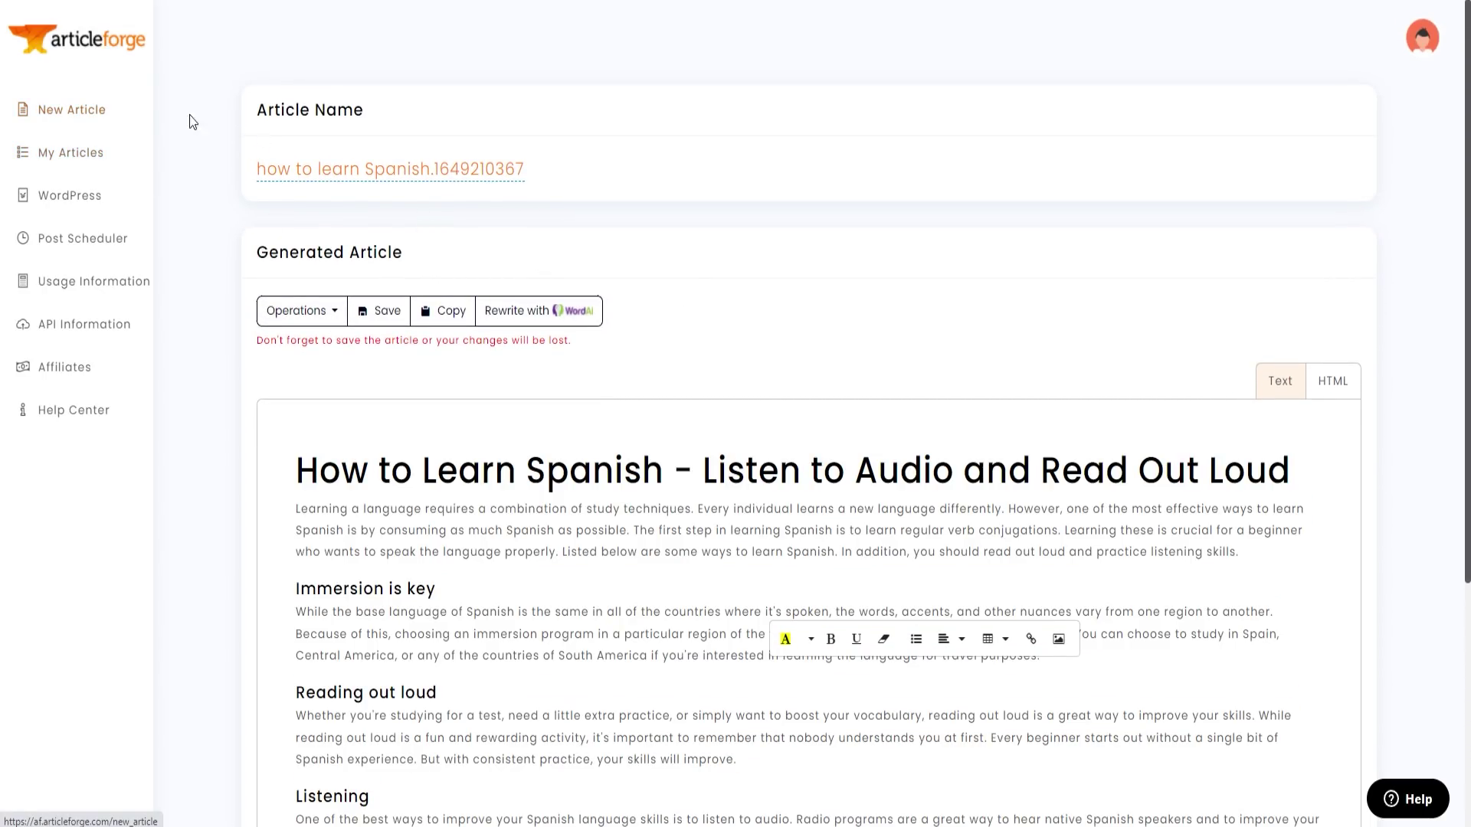
{"action": "left_click", "coordinate": [95, 113]}
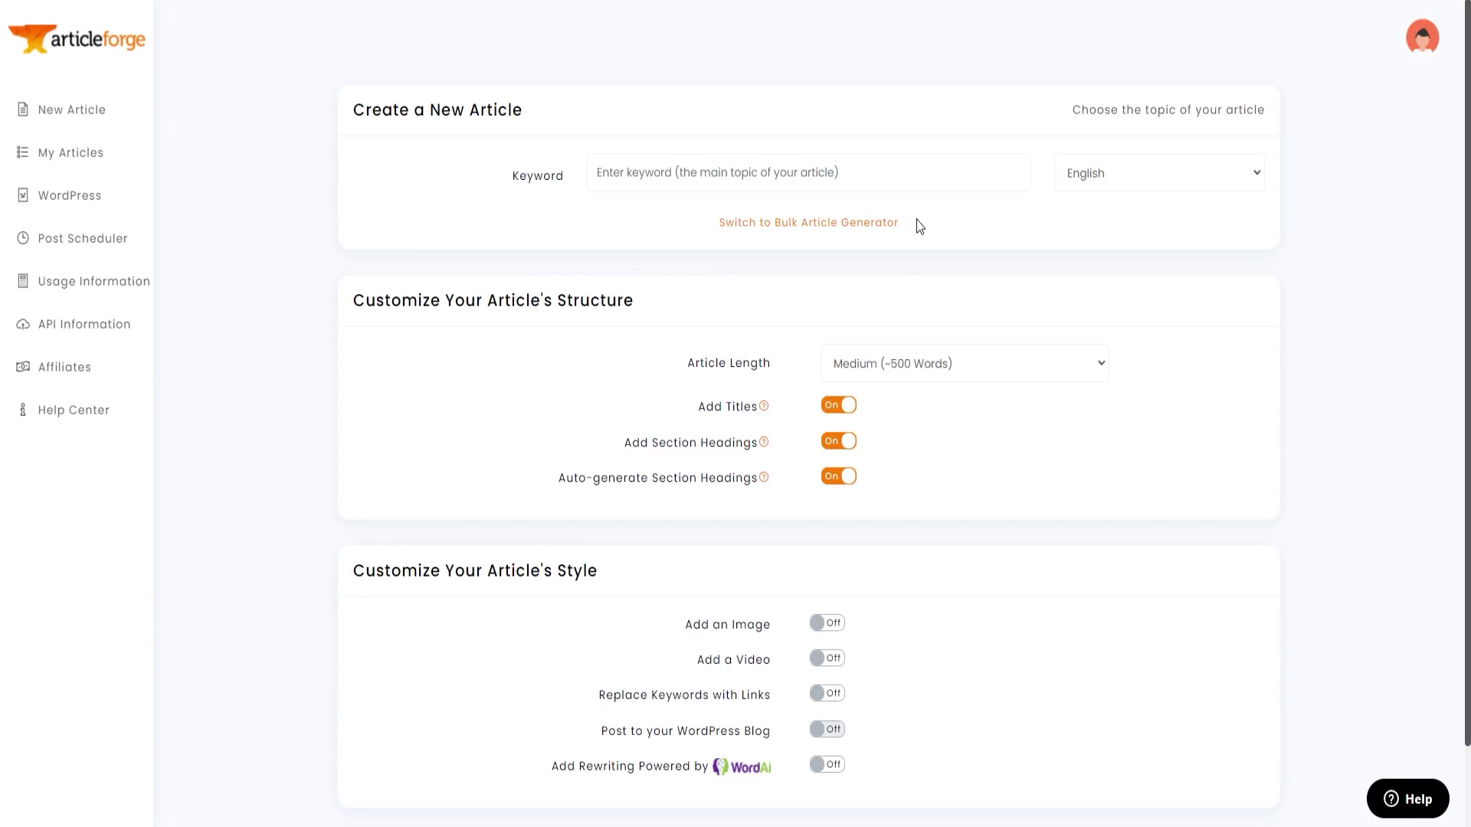
{"action": "left_click", "coordinate": [822, 229]}
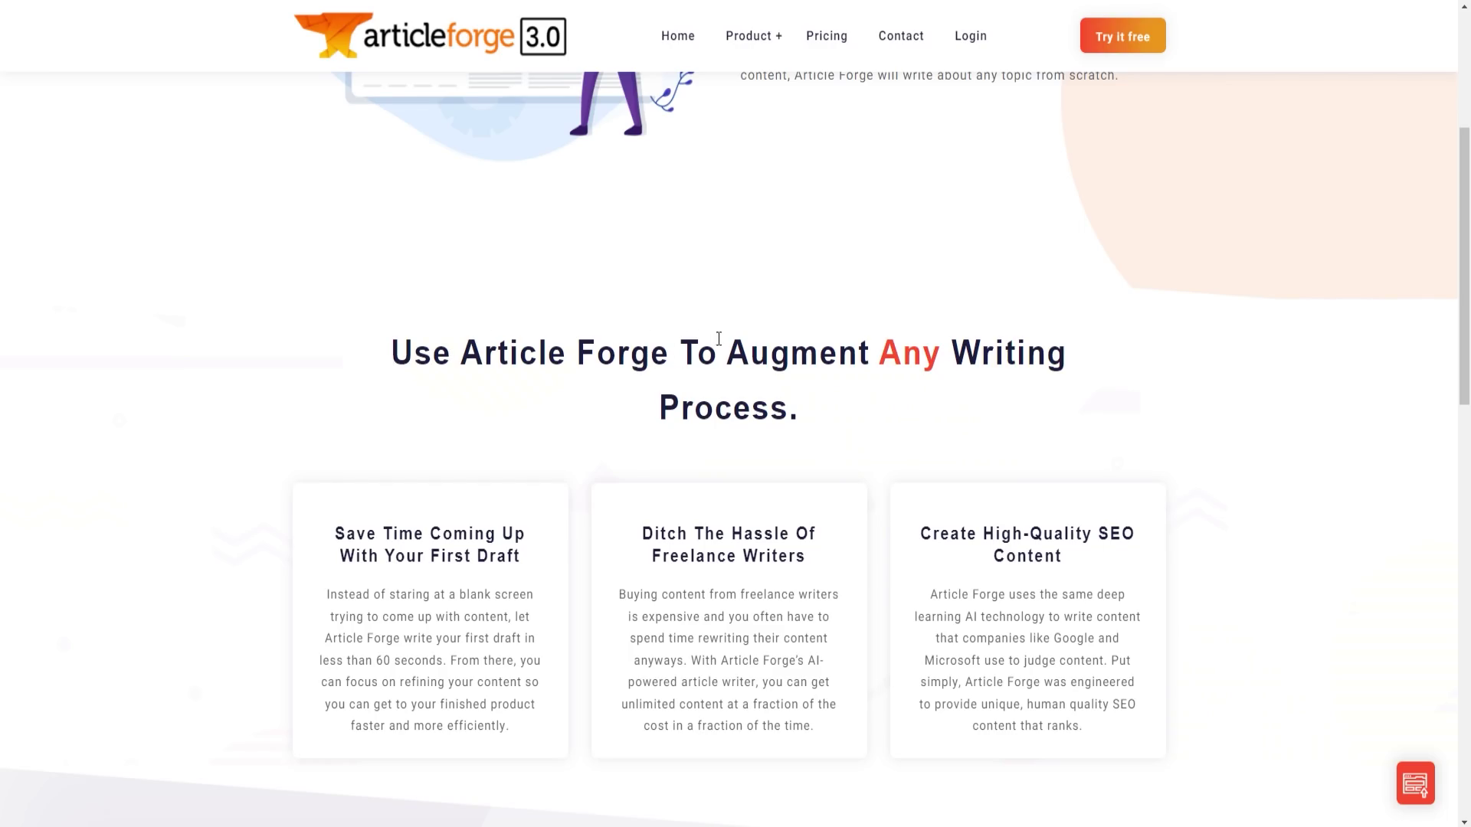
Reach Featured SEO Integrations and expand the SEO AutoPilot and WordAi descriptions, highlighting their text.
{"action": "scroll", "coordinate": [548, 429], "scroll_direction": "up", "scroll_amount": 4}
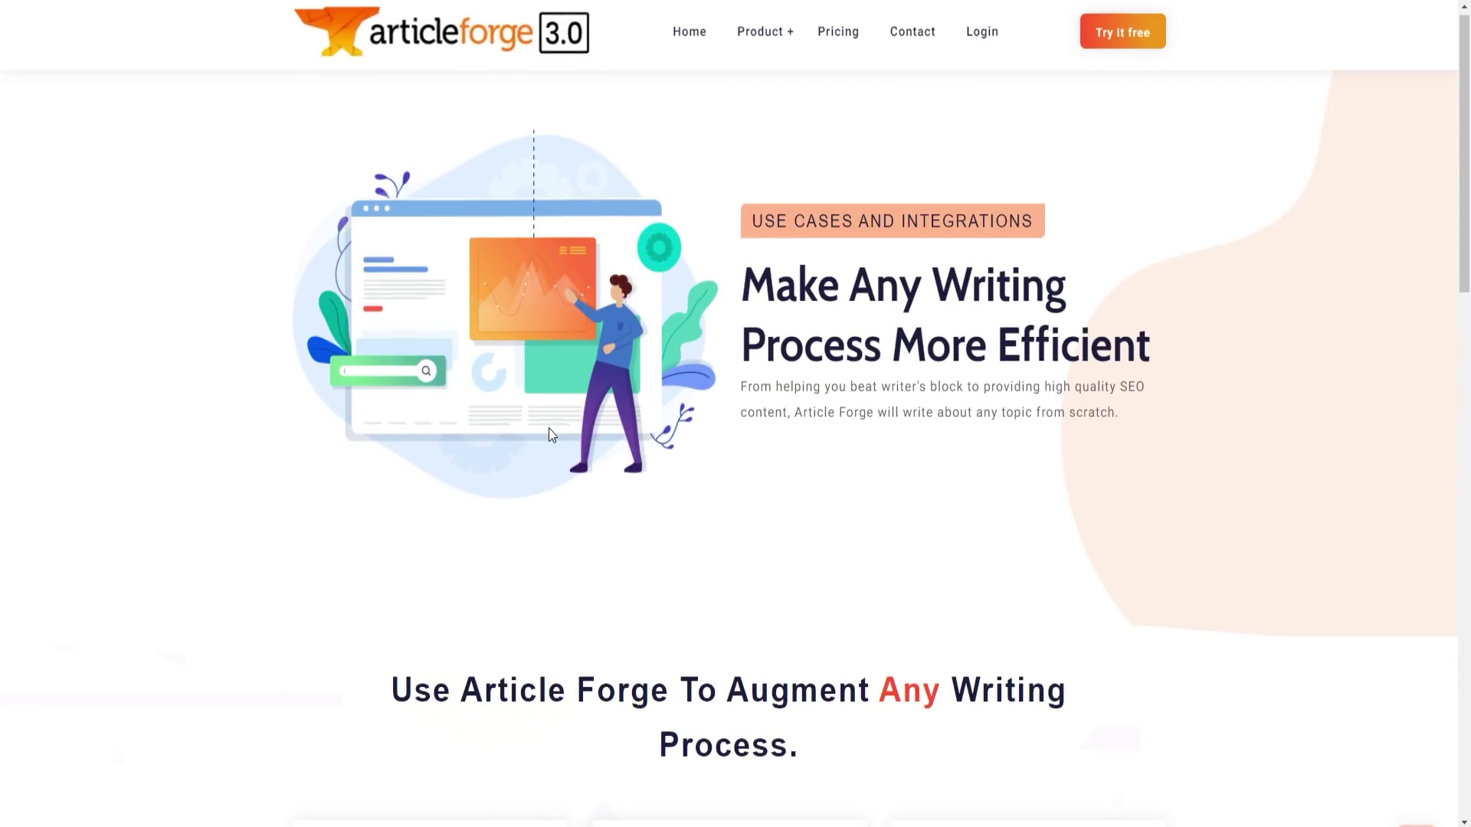
{"action": "scroll", "coordinate": [548, 429], "scroll_direction": "down", "scroll_amount": 8}
{"action": "scroll", "coordinate": [549, 434], "scroll_direction": "down", "scroll_amount": 5}
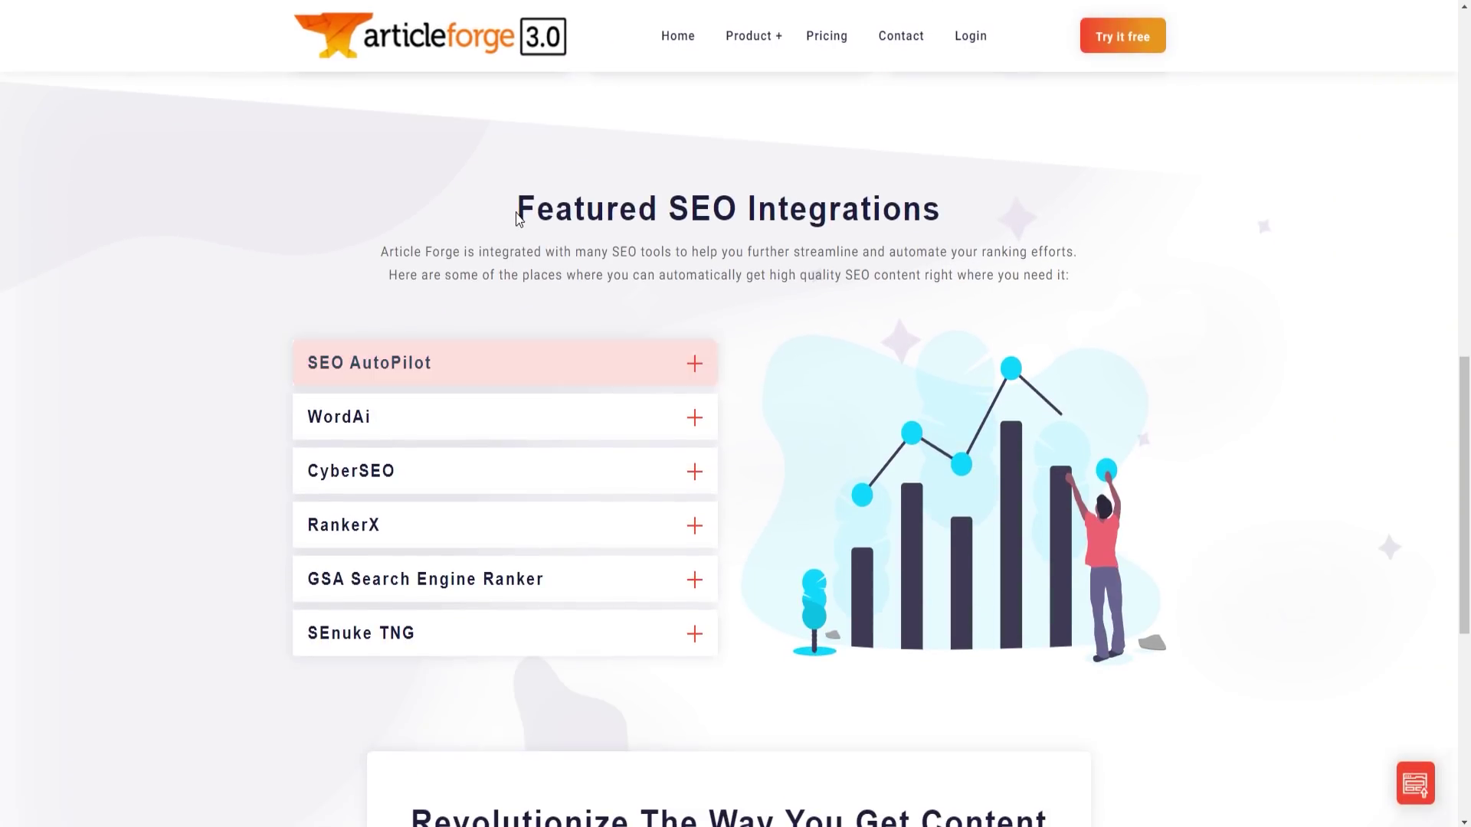
{"action": "left_click_drag", "start_coordinate": [380, 251], "coordinate": [779, 293]}
{"action": "left_click", "coordinate": [368, 362]}
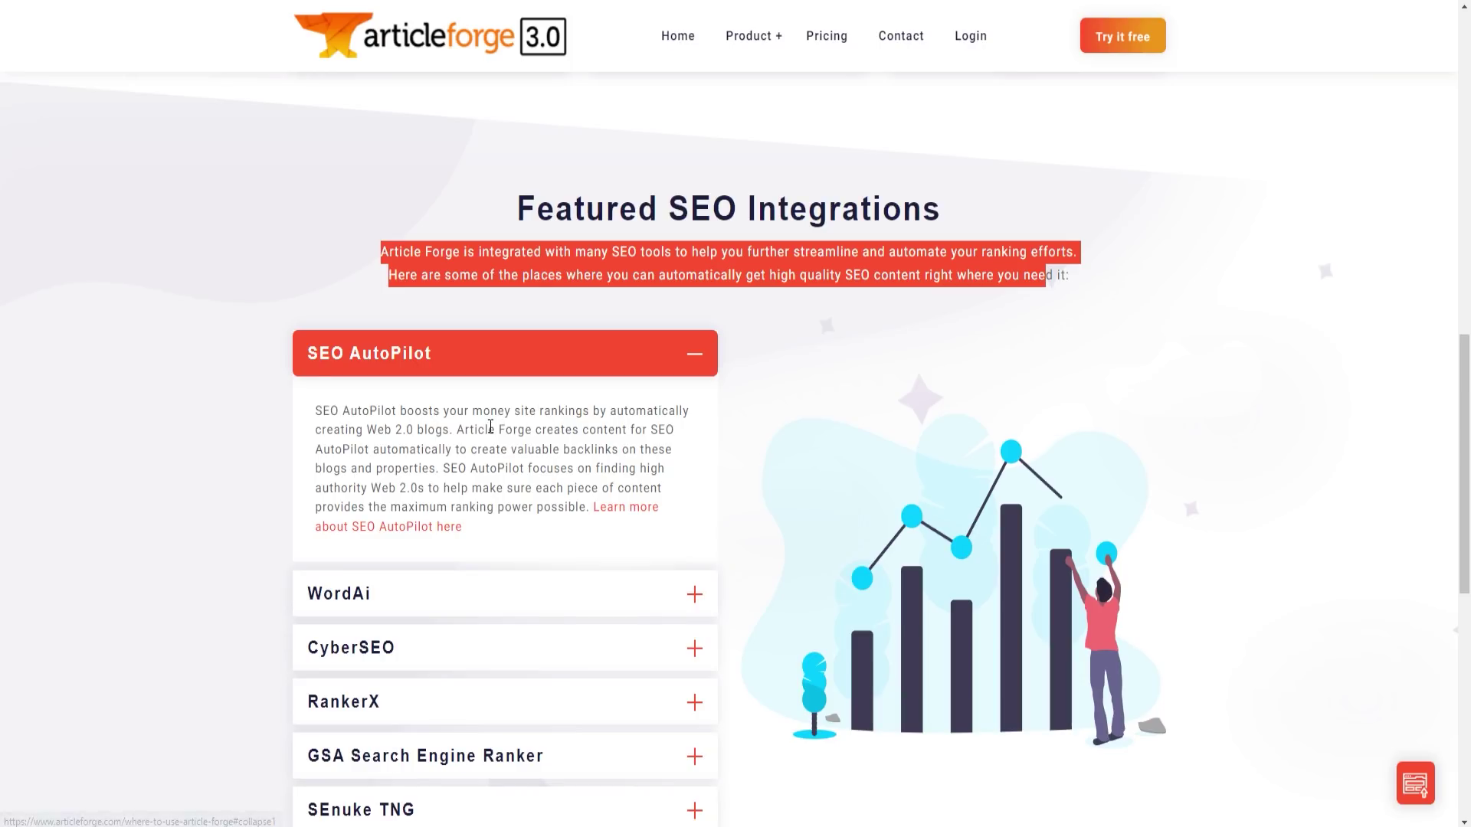
{"action": "left_click_drag", "start_coordinate": [325, 406], "coordinate": [514, 412]}
{"action": "left_click_drag", "start_coordinate": [409, 424], "coordinate": [453, 469]}
{"action": "scroll", "coordinate": [331, 428], "scroll_direction": "down", "scroll_amount": 2}
{"action": "left_click", "coordinate": [331, 428]}
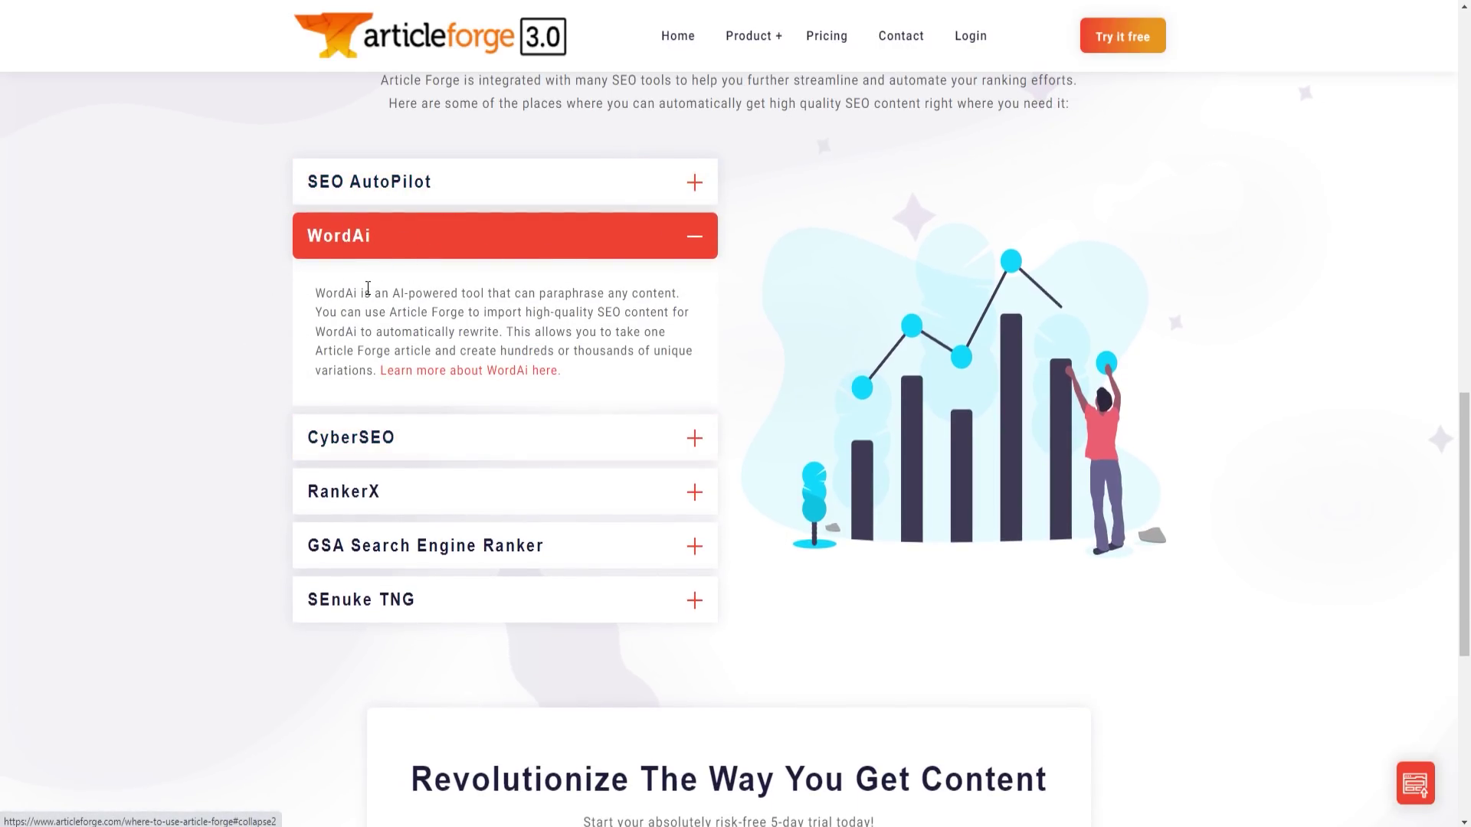
{"action": "left_click_drag", "start_coordinate": [562, 293], "coordinate": [418, 314]}
{"action": "left_click", "coordinate": [333, 280]}
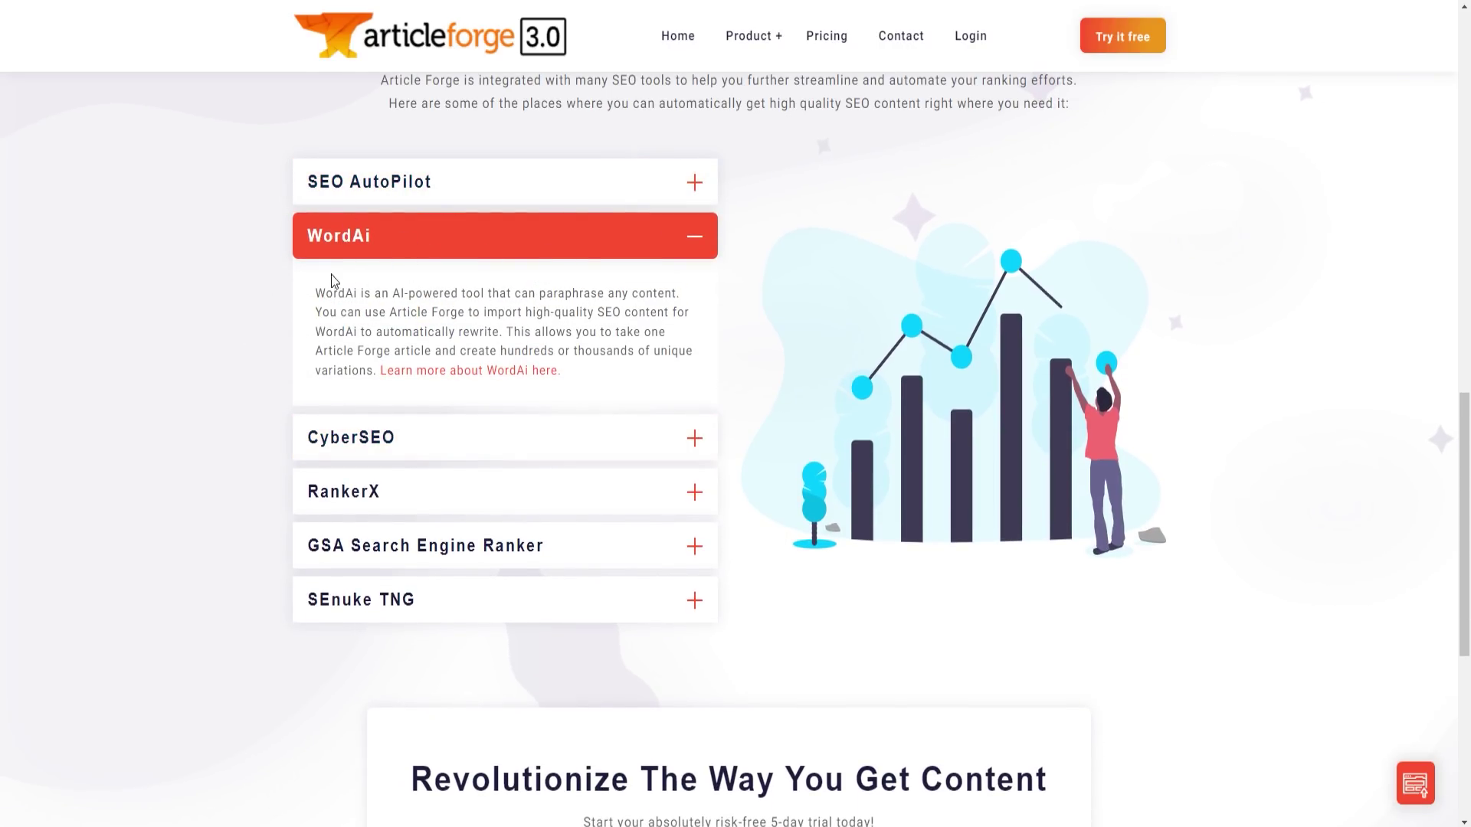
Expand the RankerX, GSA Search Engine Ranker and SEnuke TNG integration descriptions.
{"action": "scroll", "coordinate": [328, 302], "scroll_direction": "down", "scroll_amount": 1}
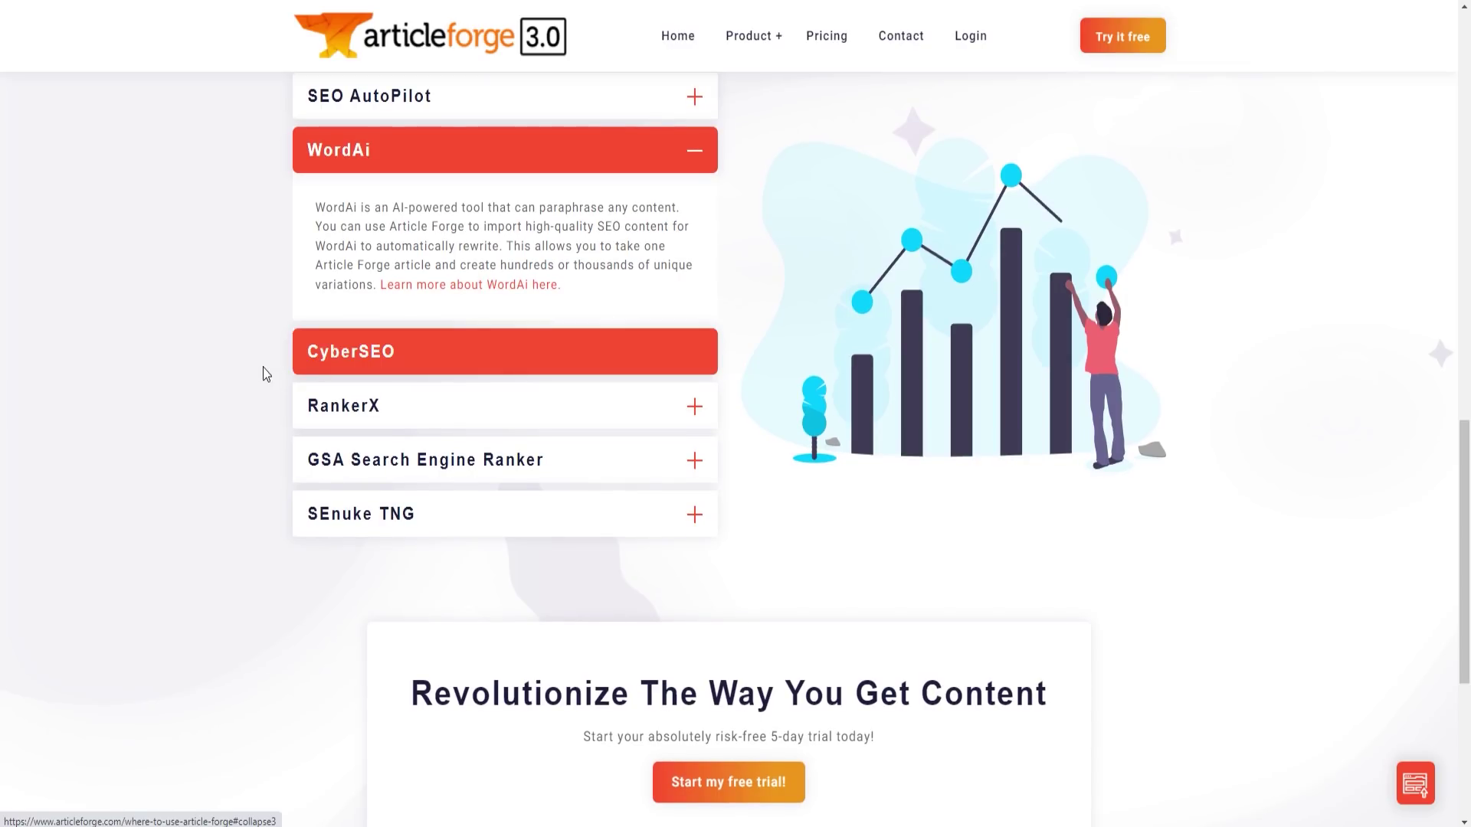
{"action": "left_click", "coordinate": [404, 404]}
{"action": "left_click", "coordinate": [391, 479]}
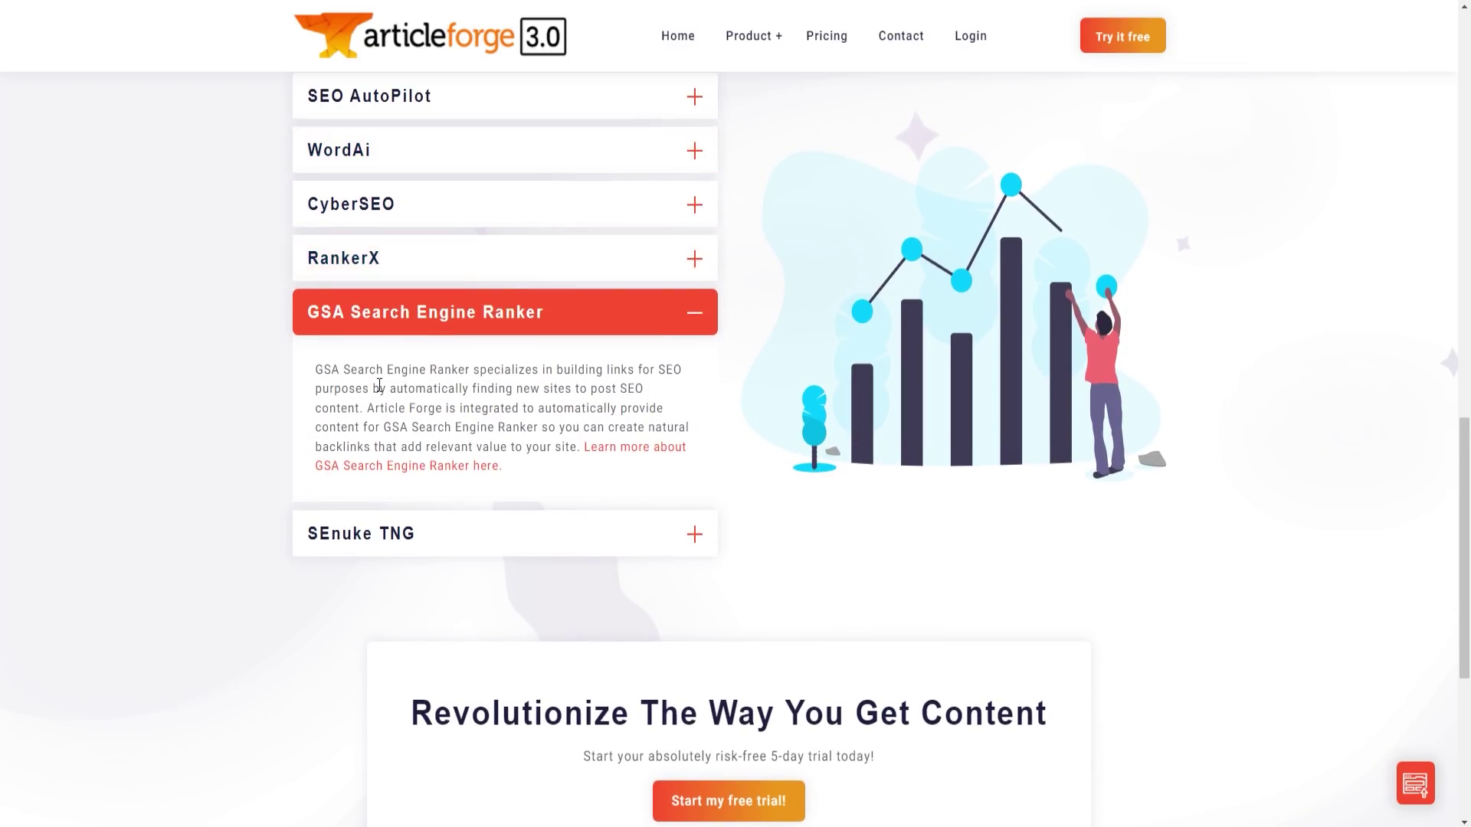
{"action": "left_click", "coordinate": [397, 529]}
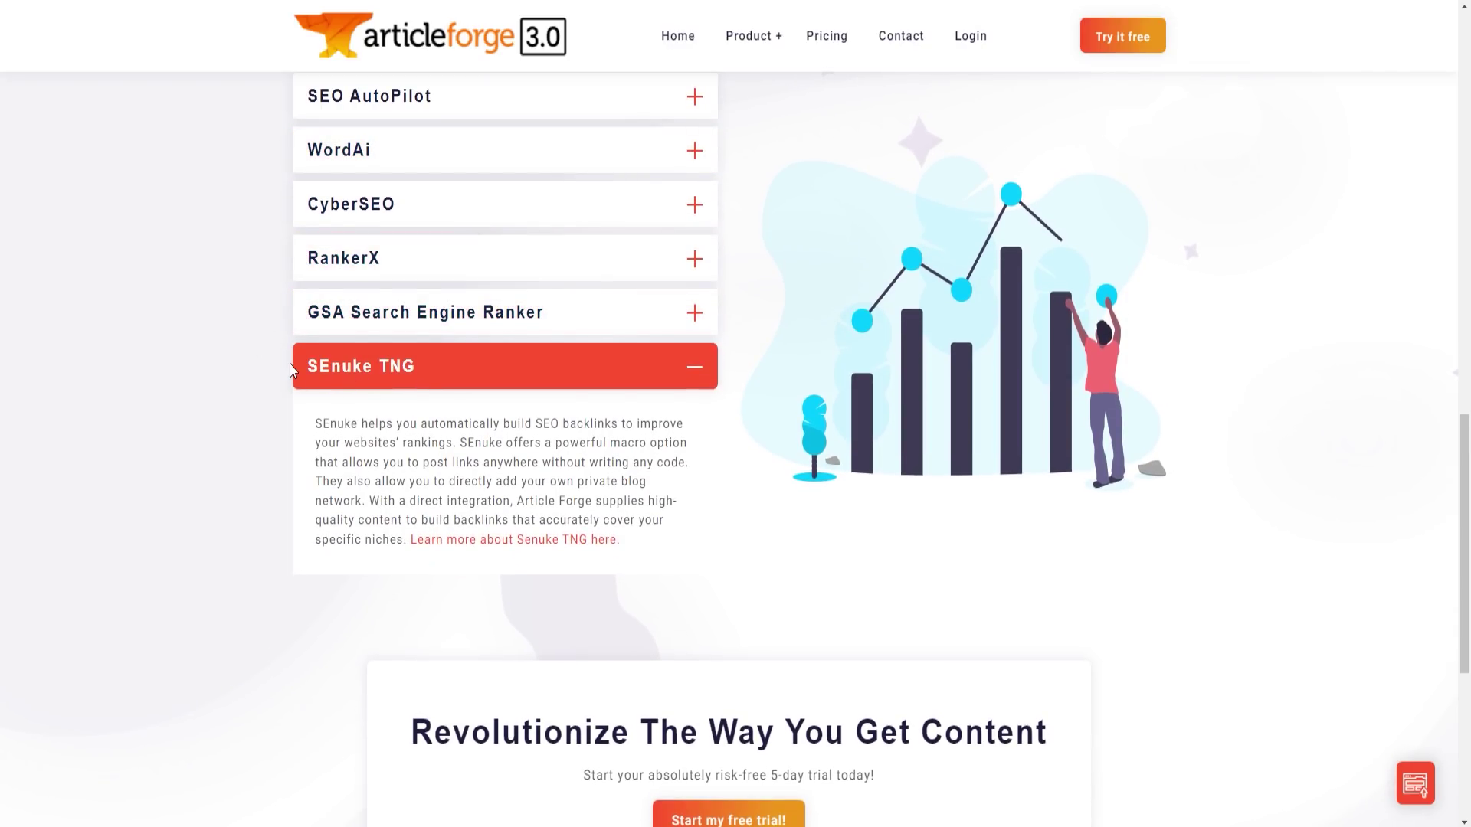
{"action": "scroll", "coordinate": [292, 364], "scroll_direction": "down", "scroll_amount": 4}
{"action": "scroll", "coordinate": [302, 363], "scroll_direction": "up", "scroll_amount": 15}
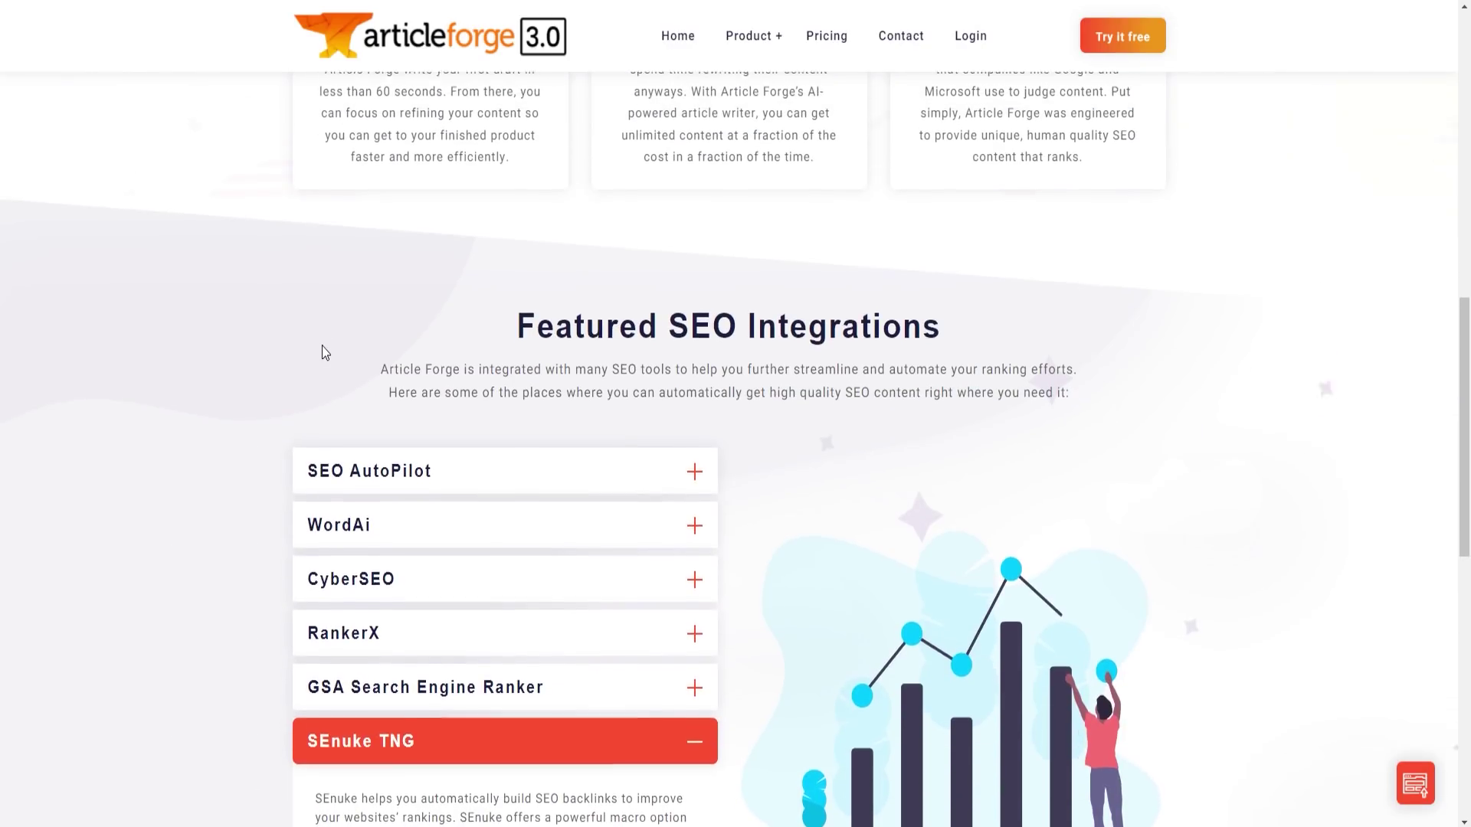
{"action": "scroll", "coordinate": [322, 351], "scroll_direction": "down", "scroll_amount": 4}
{"action": "scroll", "coordinate": [466, 370], "scroll_direction": "down", "scroll_amount": 6}
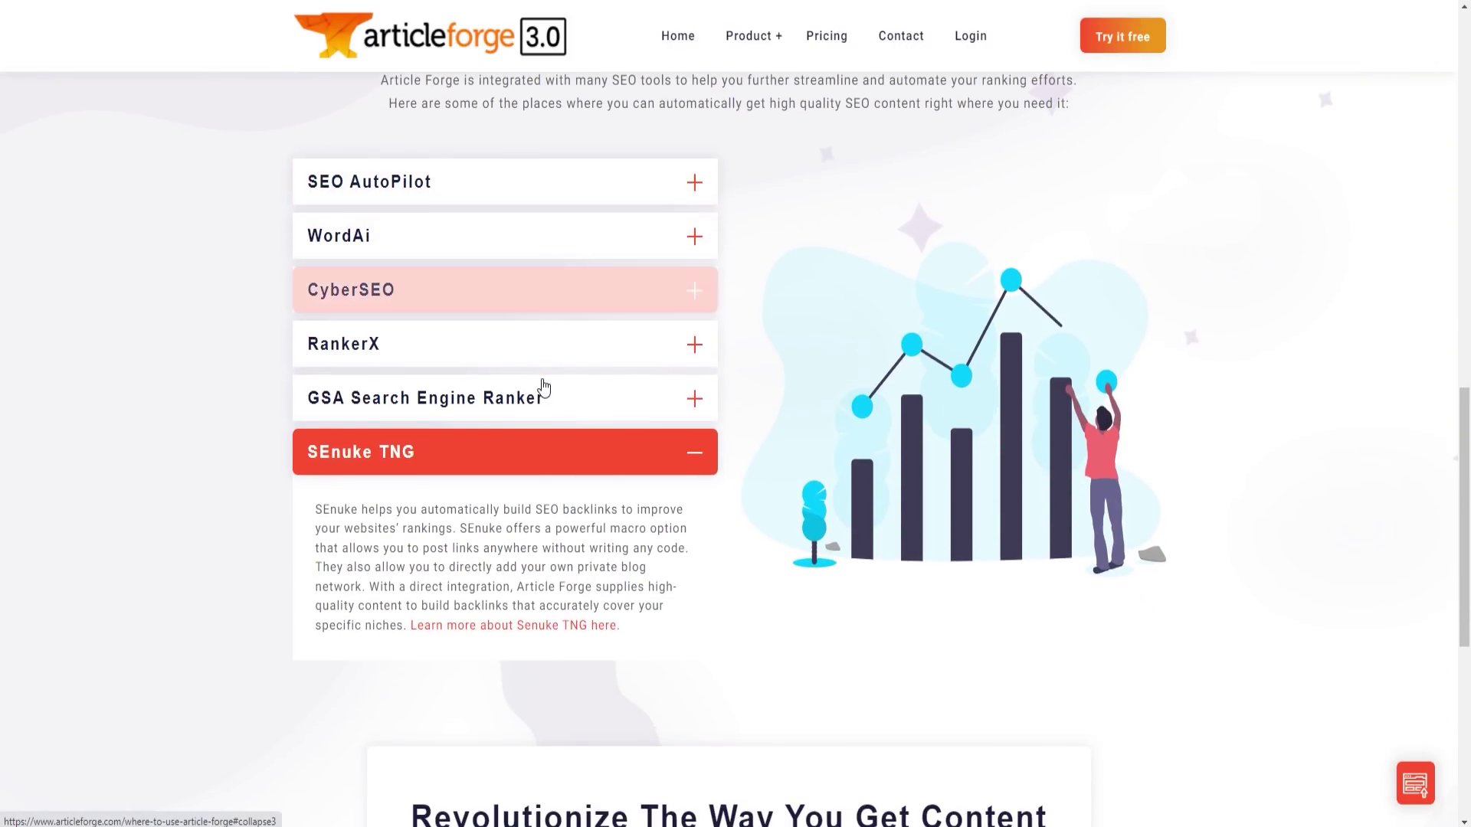
{"action": "scroll", "coordinate": [542, 388], "scroll_direction": "up", "scroll_amount": 1}
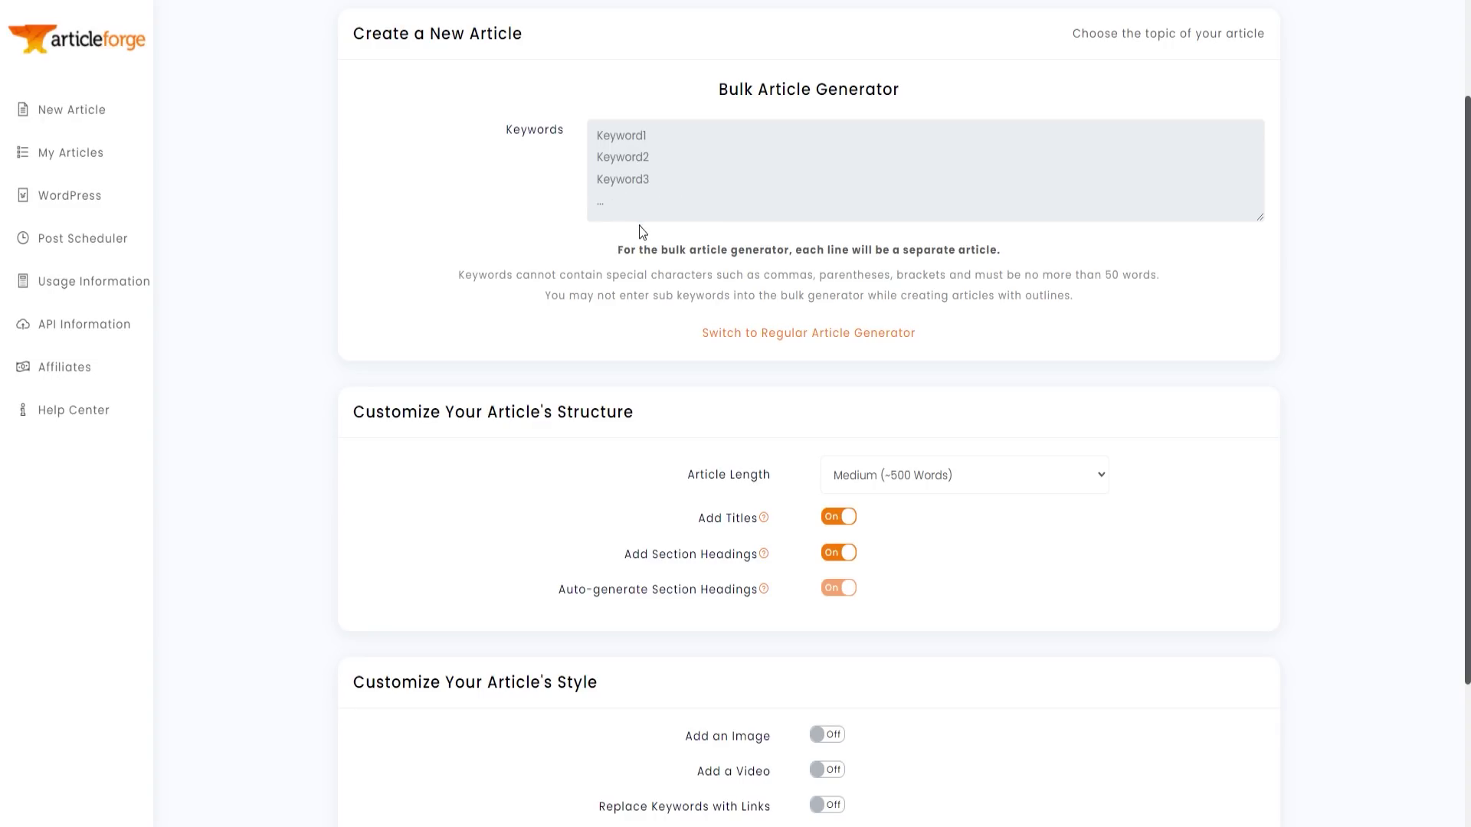
Highlight the one-article-per-line, keyword character restriction and sub keyword notes on the bulk form.
{"action": "left_click_drag", "start_coordinate": [801, 249], "coordinate": [1006, 251]}
{"action": "left_click", "coordinate": [691, 212]}
{"action": "left_click_drag", "start_coordinate": [460, 280], "coordinate": [1007, 282]}
{"action": "left_click", "coordinate": [1048, 292]}
{"action": "left_click_drag", "start_coordinate": [545, 296], "coordinate": [1057, 296]}
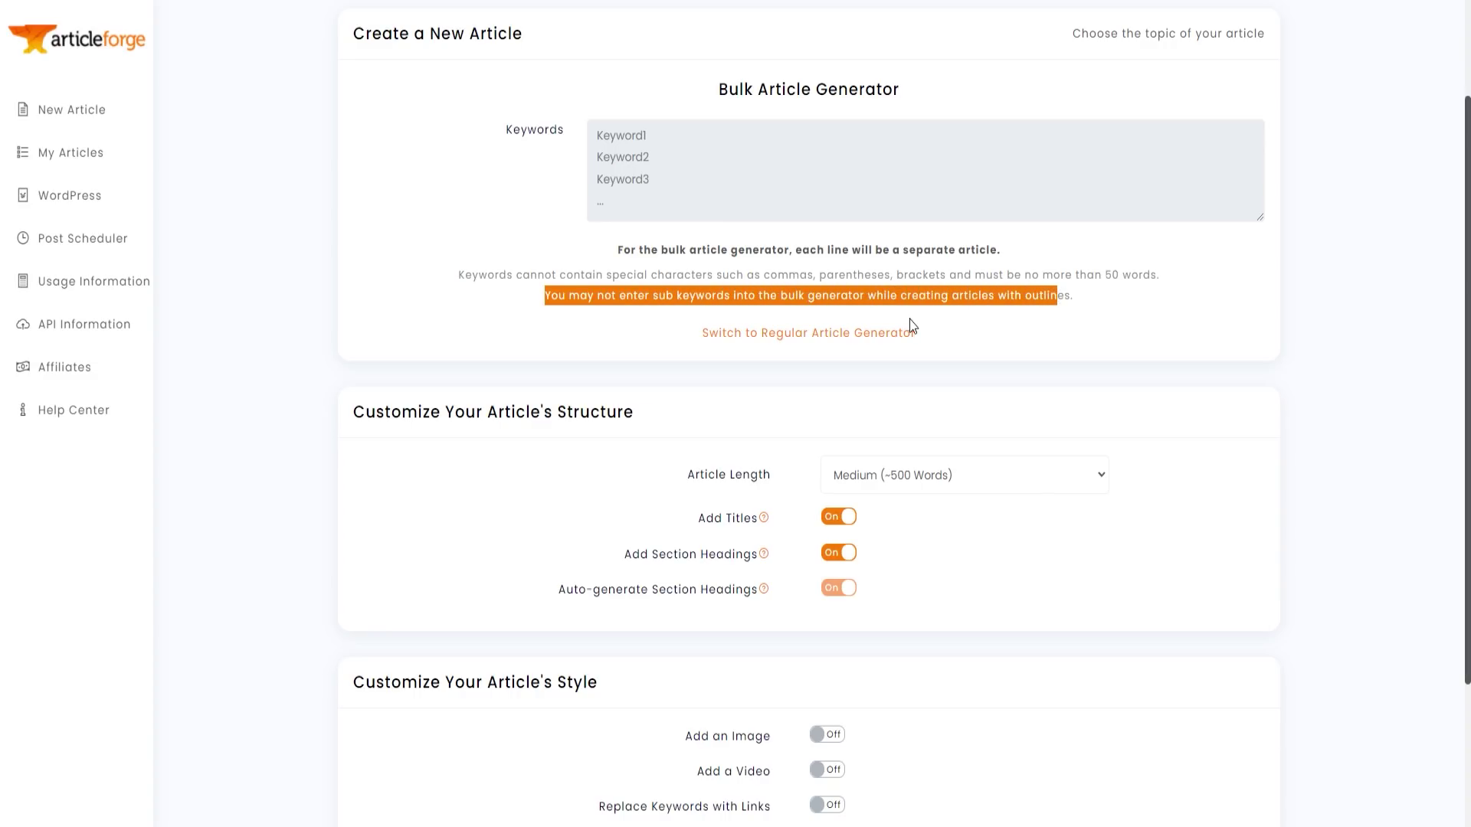
{"action": "left_click", "coordinate": [611, 321]}
Check the Article Length choices, leaving the length on Medium (~500 Words).
{"action": "scroll", "coordinate": [497, 278], "scroll_direction": "down", "scroll_amount": 2}
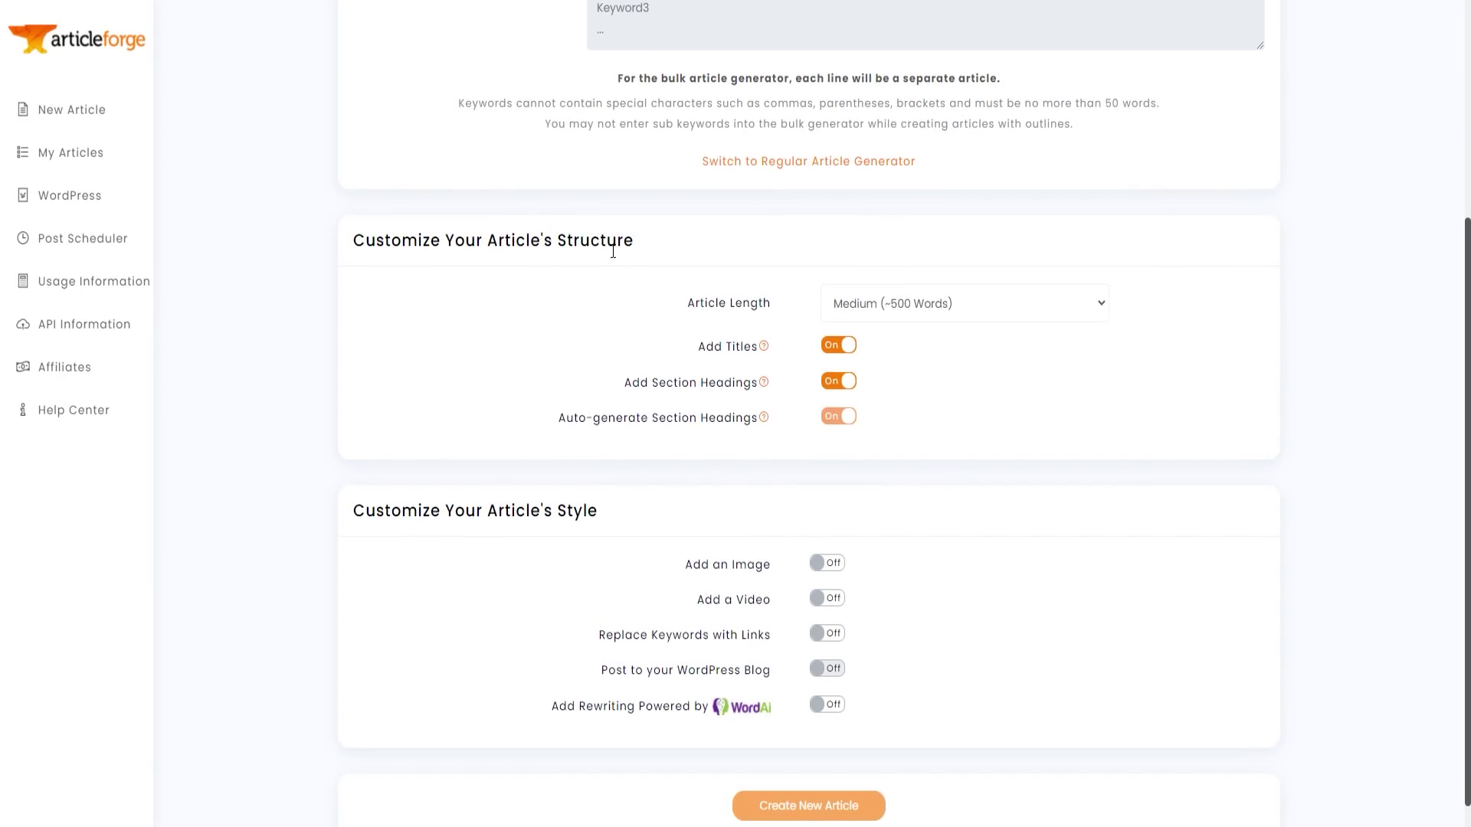
{"action": "left_click", "coordinate": [832, 311]}
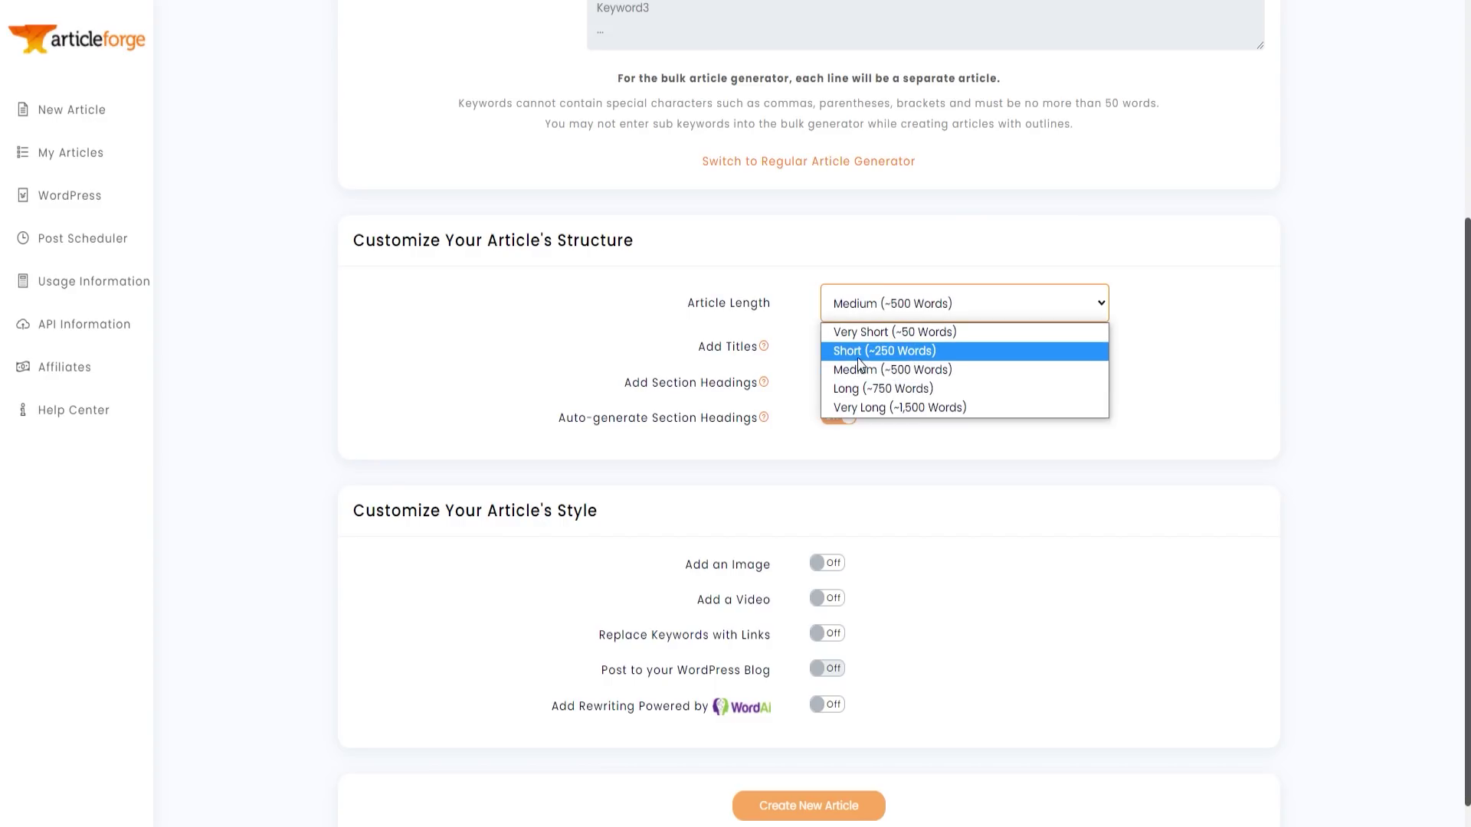
{"action": "left_click", "coordinate": [782, 301]}
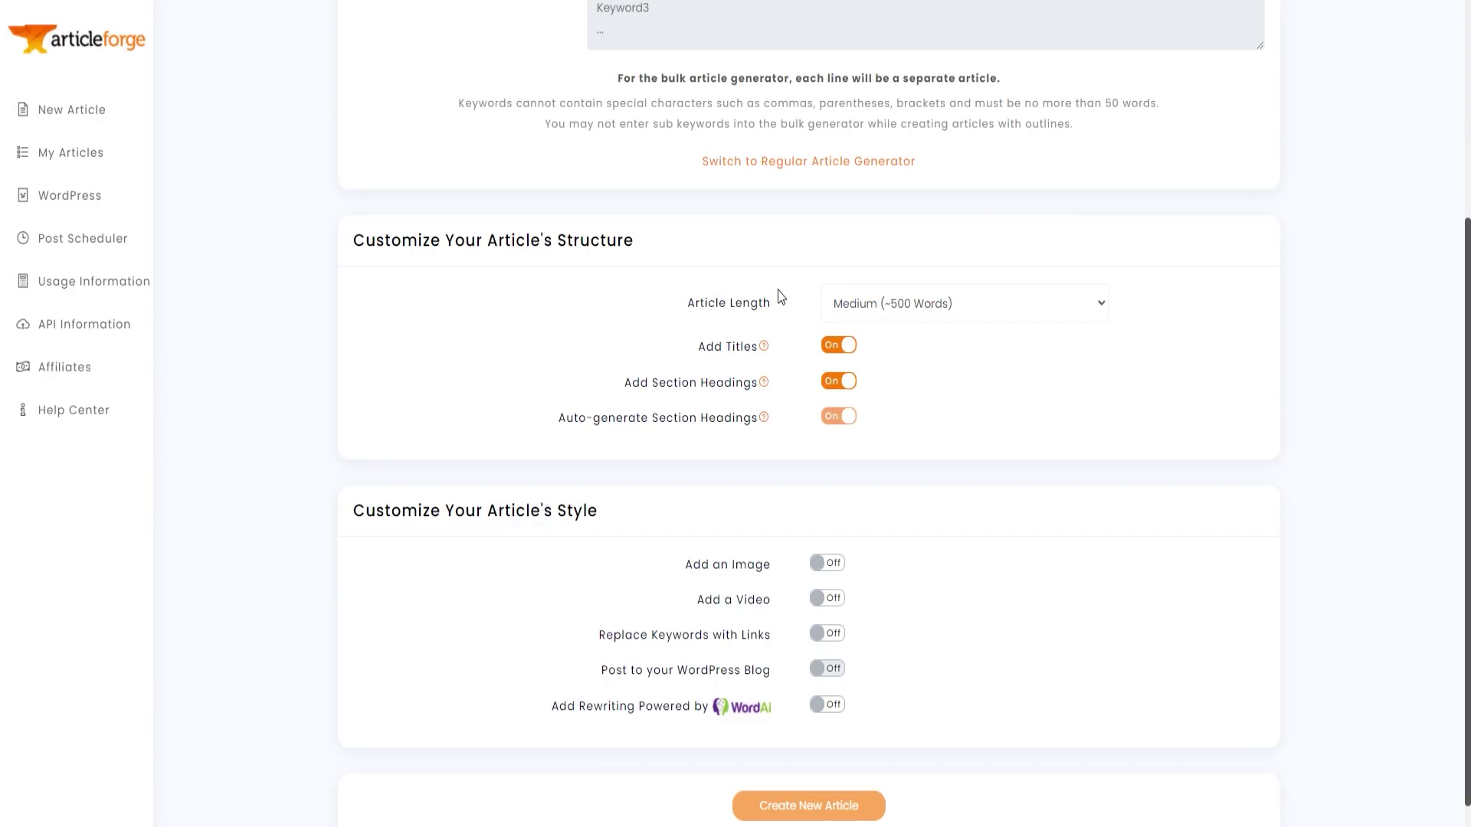
{"action": "mouse_move", "coordinate": [627, 407]}
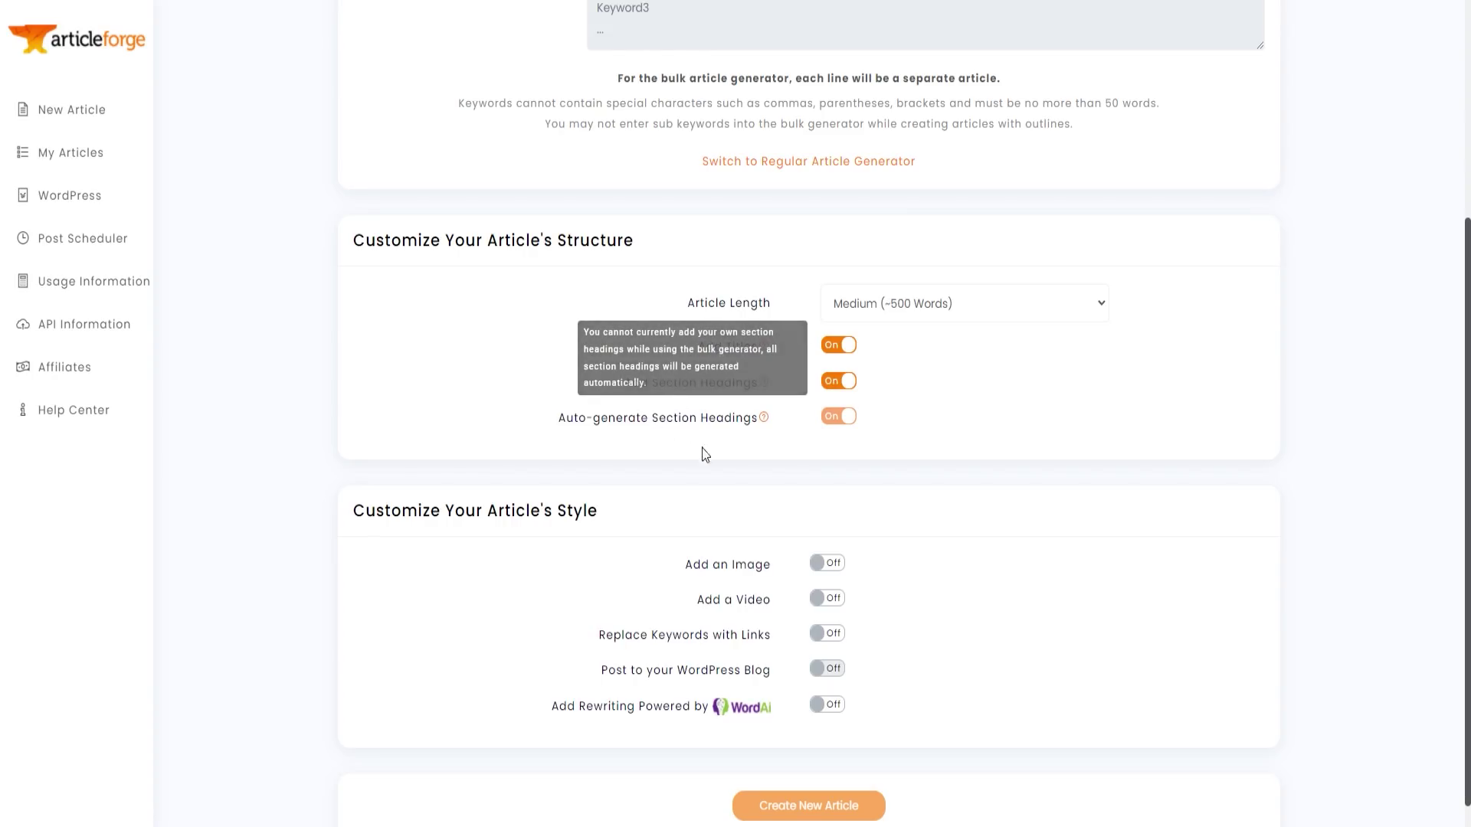
{"action": "scroll", "coordinate": [689, 436], "scroll_direction": "down", "scroll_amount": 1}
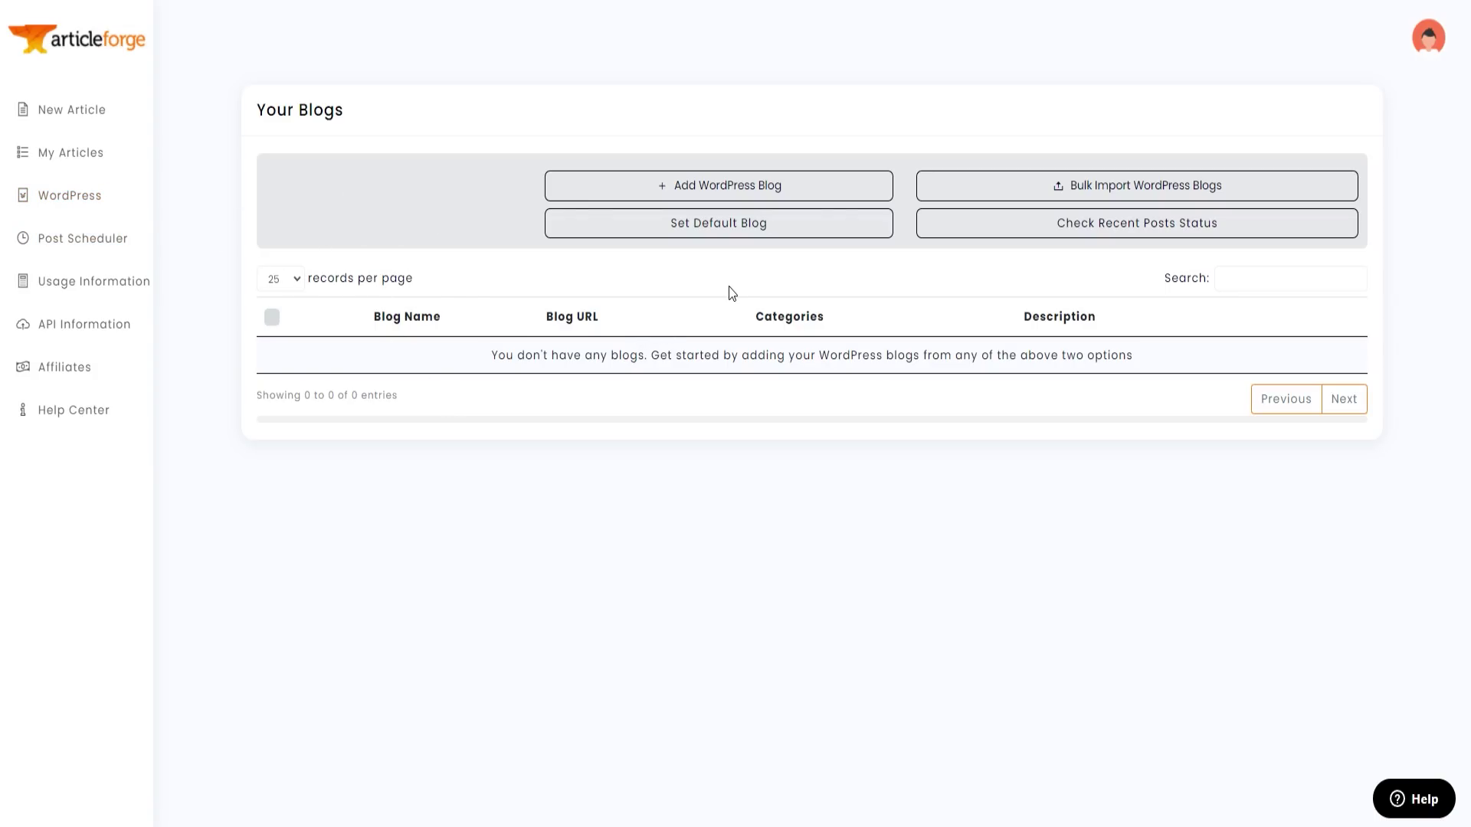
{"action": "left_click", "coordinate": [1410, 793]}
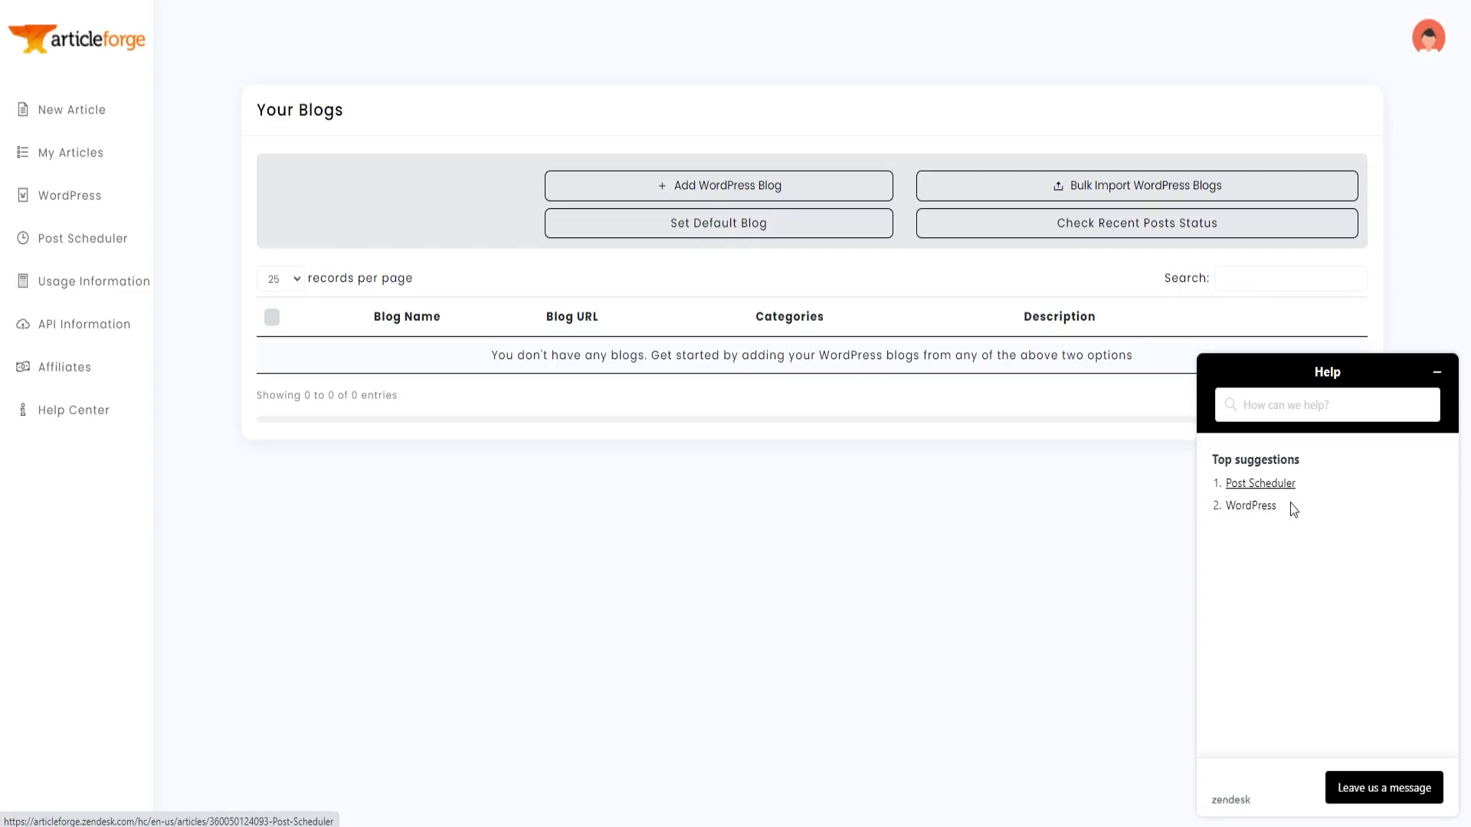
{"action": "left_click", "coordinate": [1437, 372]}
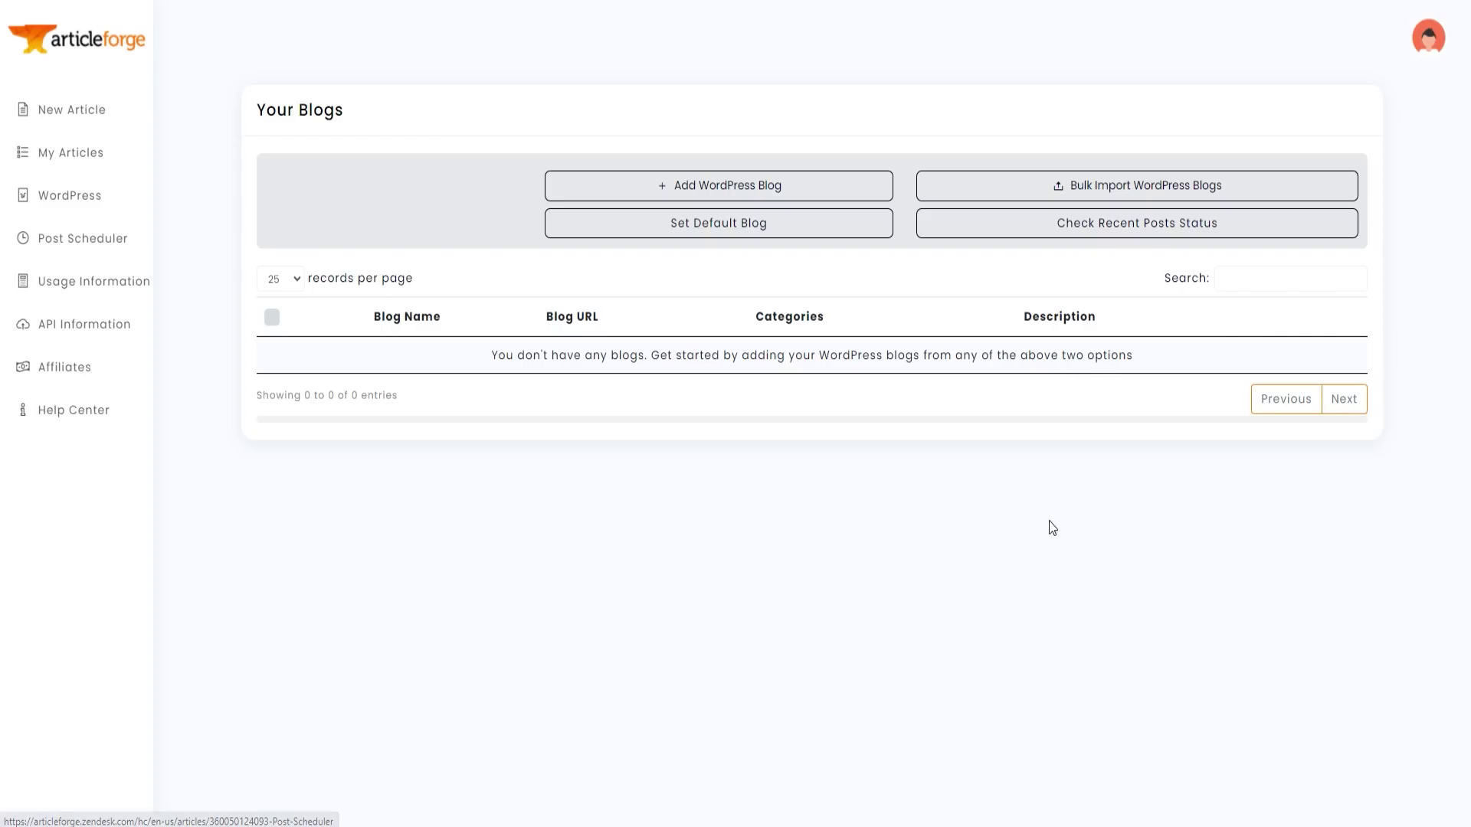
Open the Post Scheduler page, which shows no blogs and points to the WordPress Section.
{"action": "left_click", "coordinate": [92, 243]}
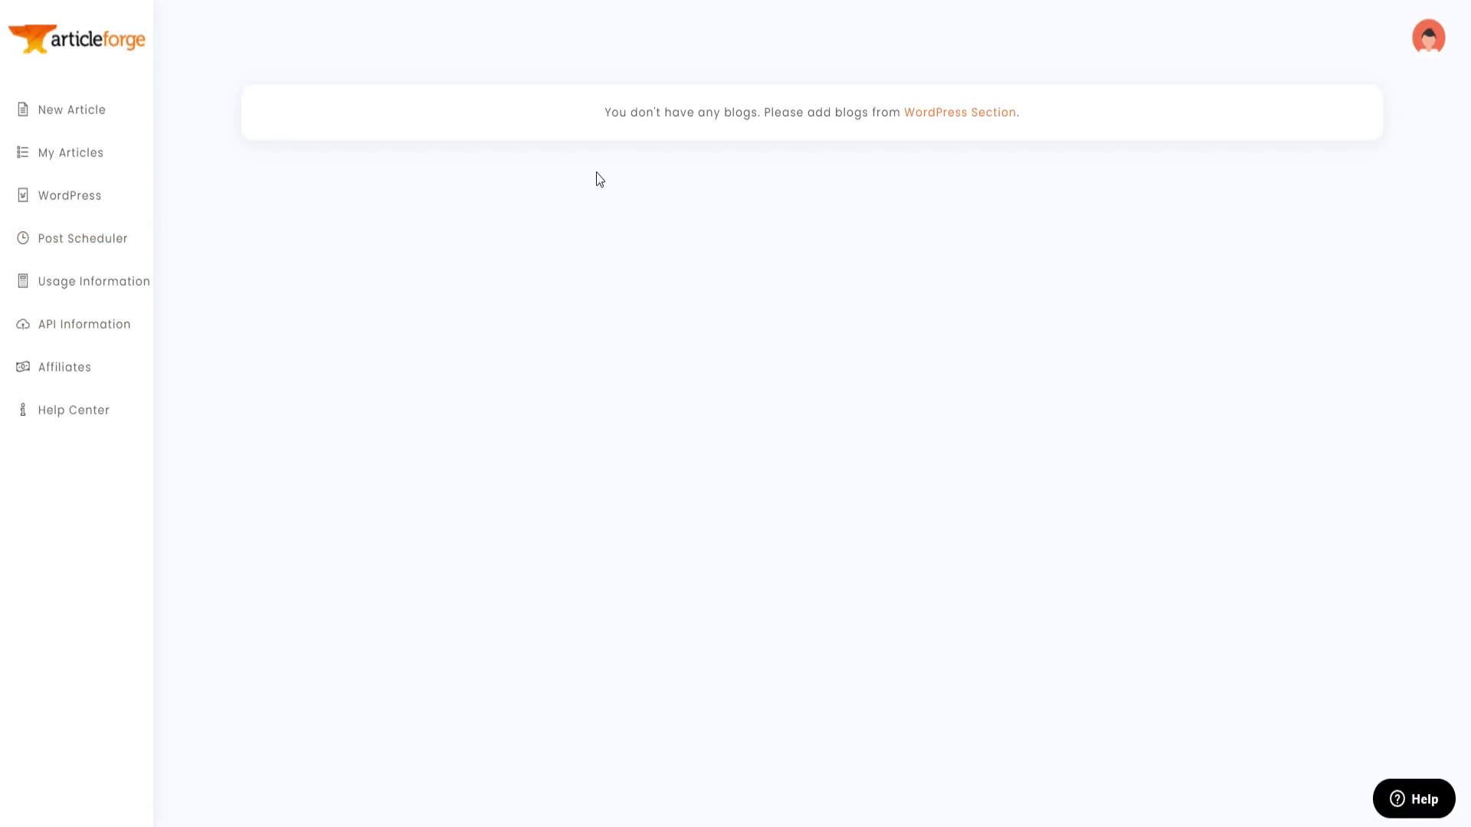